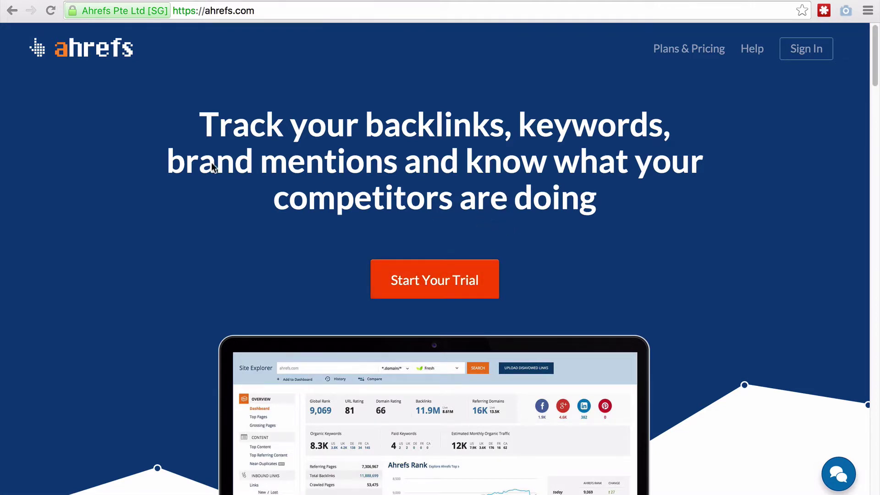
Review the monthly personal plans on the Ahrefs pricing page and open the AgencyAnalytics pricing page
{"action": "left_click", "coordinate": [674, 54]}
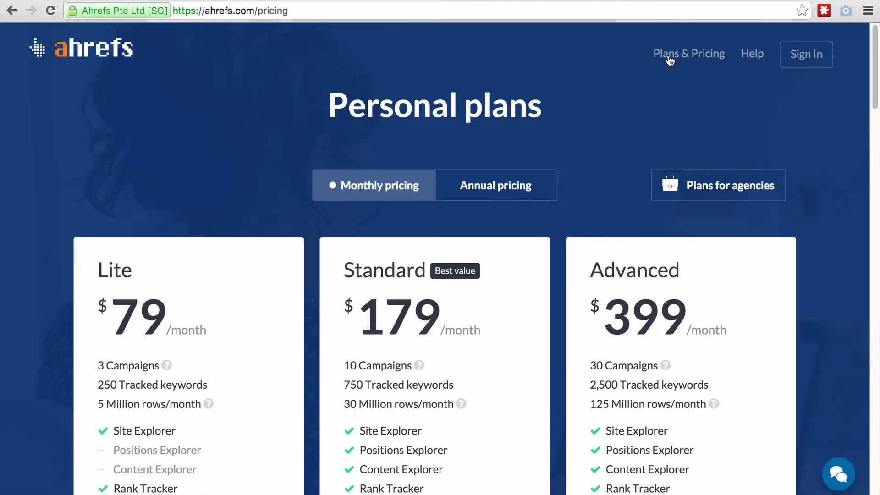
{"action": "scroll", "coordinate": [626, 163], "scroll_direction": "down", "scroll_amount": 1}
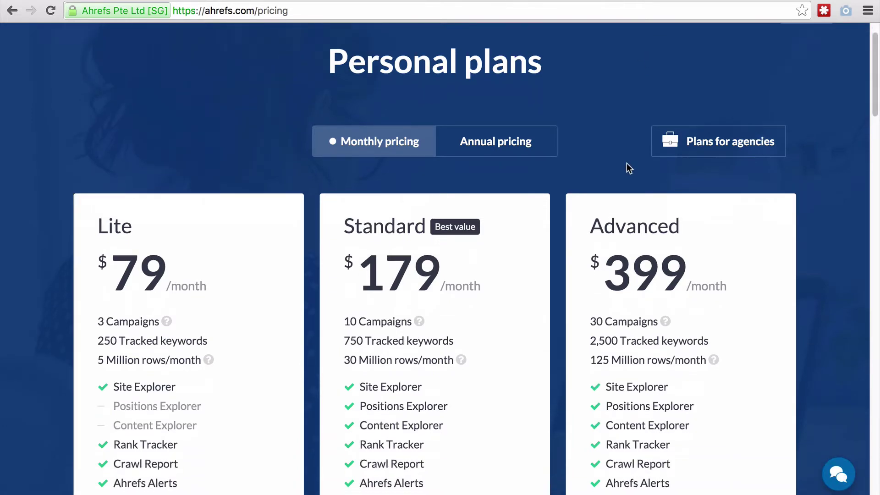
{"action": "scroll", "coordinate": [606, 200], "scroll_direction": "down", "scroll_amount": 1}
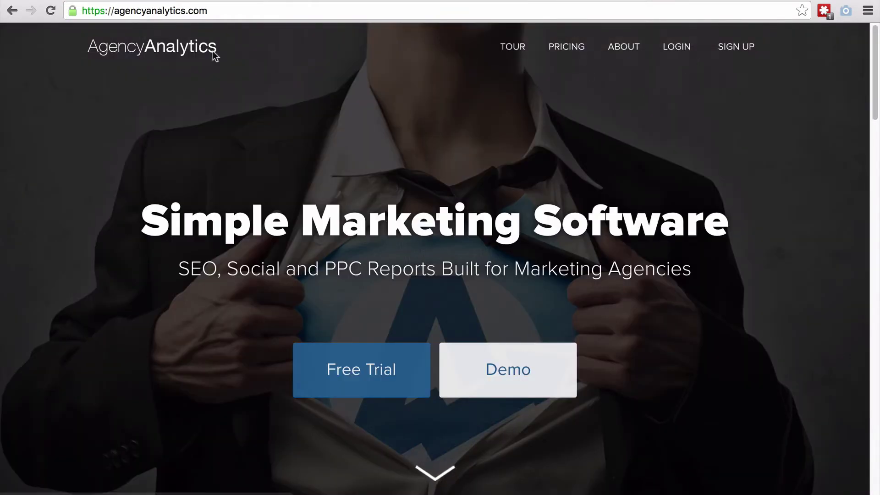
{"action": "left_click", "coordinate": [553, 54]}
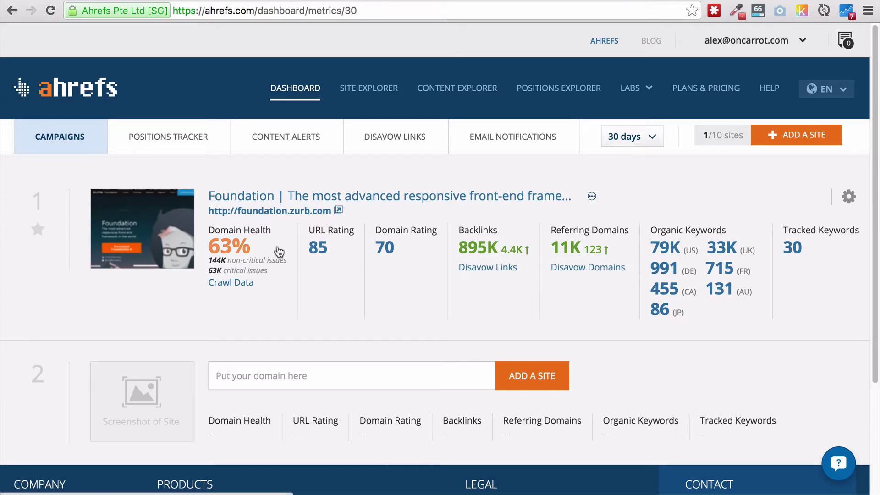
Open the tracked keywords of the Foundation campaign (foundation.zurb.com) in the Ahrefs dashboard
{"action": "mouse_move", "coordinate": [311, 258]}
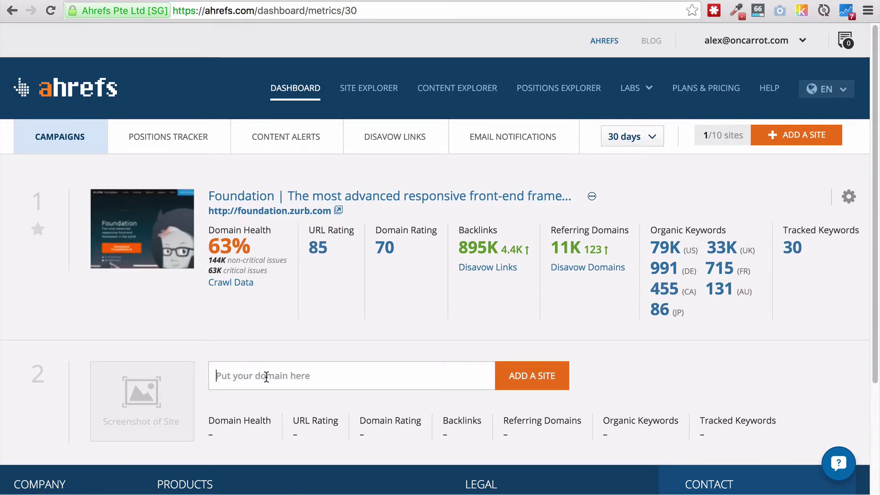
{"action": "left_click", "coordinate": [354, 371]}
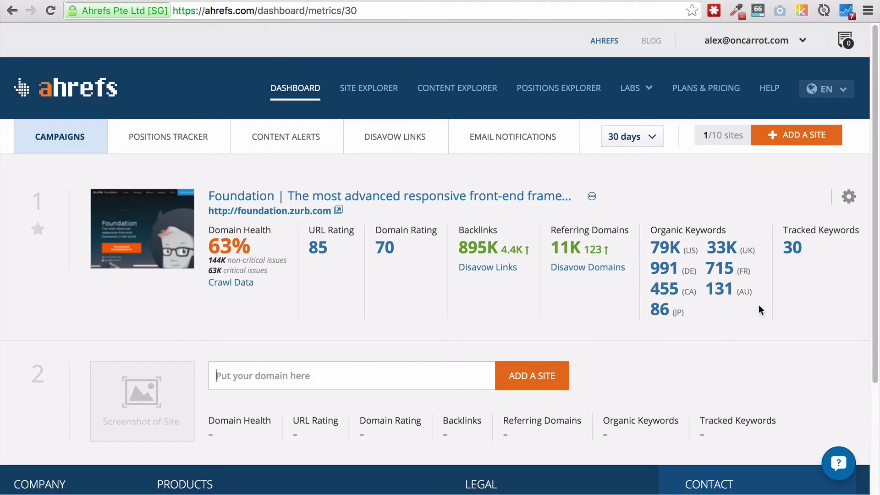
{"action": "left_click", "coordinate": [794, 248]}
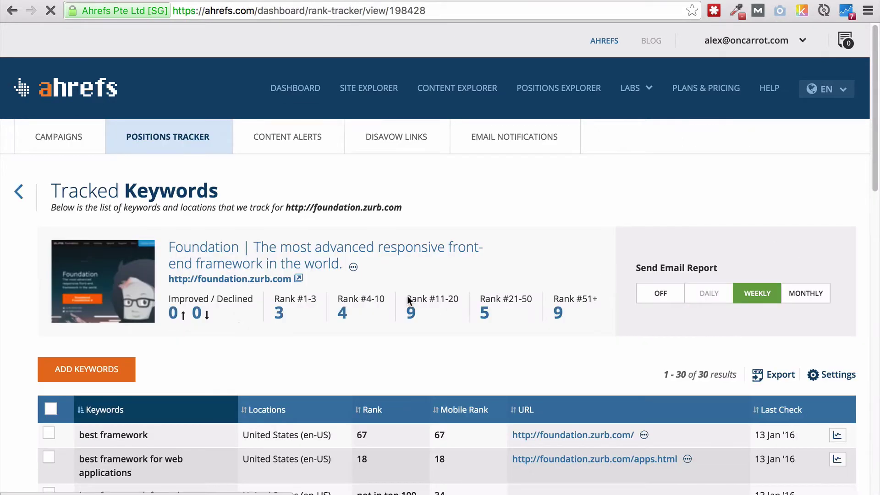
Examine the rank summary of foundation.zurb.com and the desktop and mobile ranks in its tracked keywords table
{"action": "scroll", "coordinate": [408, 297], "scroll_direction": "down", "scroll_amount": 2}
{"action": "scroll", "coordinate": [408, 297], "scroll_direction": "down", "scroll_amount": 4}
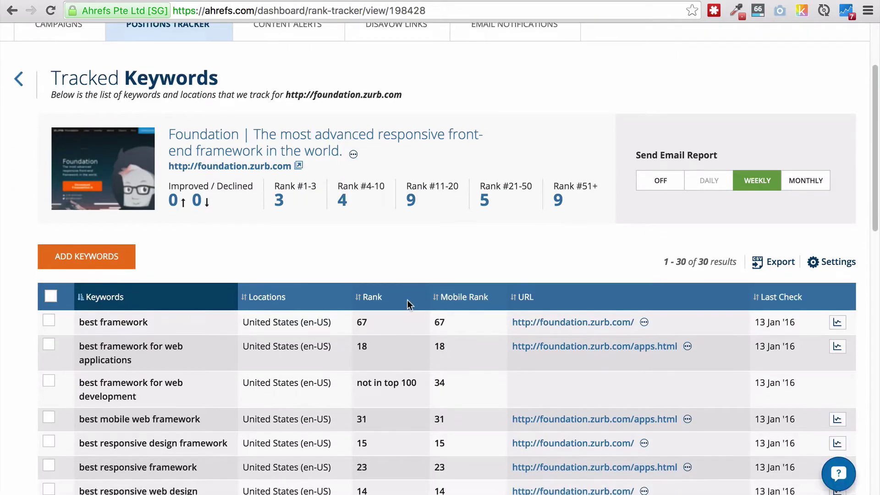
{"action": "scroll", "coordinate": [407, 300], "scroll_direction": "down", "scroll_amount": 2}
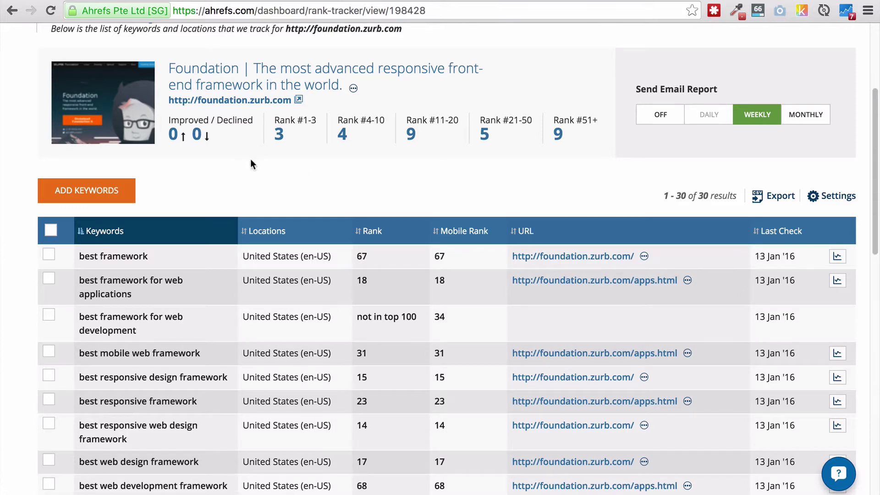
{"action": "scroll", "coordinate": [234, 153], "scroll_direction": "up", "scroll_amount": 1}
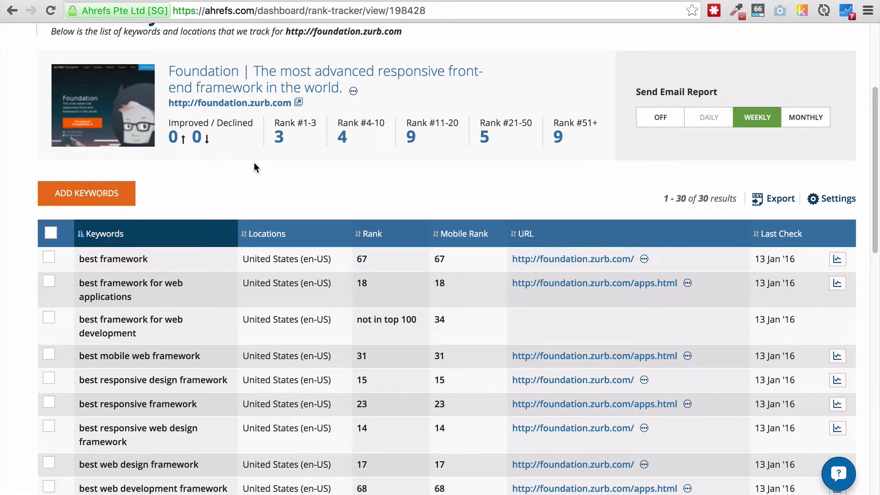
{"action": "scroll", "coordinate": [254, 162], "scroll_direction": "up", "scroll_amount": 1}
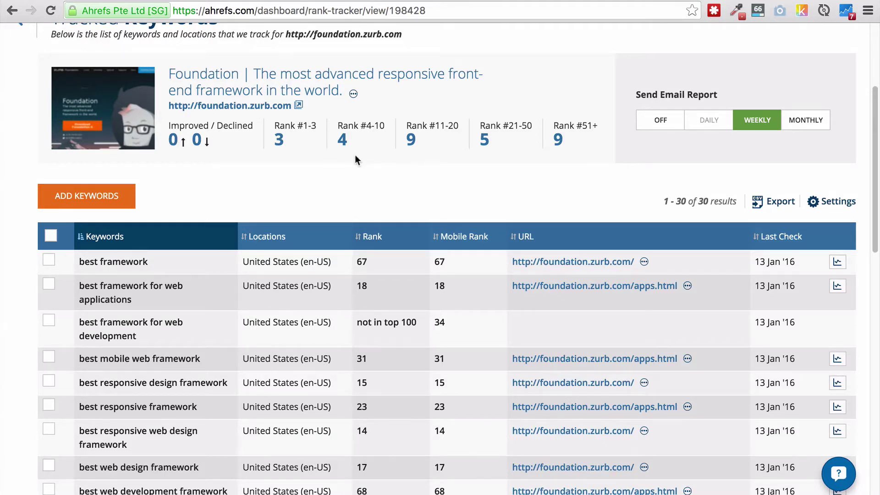
{"action": "scroll", "coordinate": [355, 158], "scroll_direction": "down", "scroll_amount": 3}
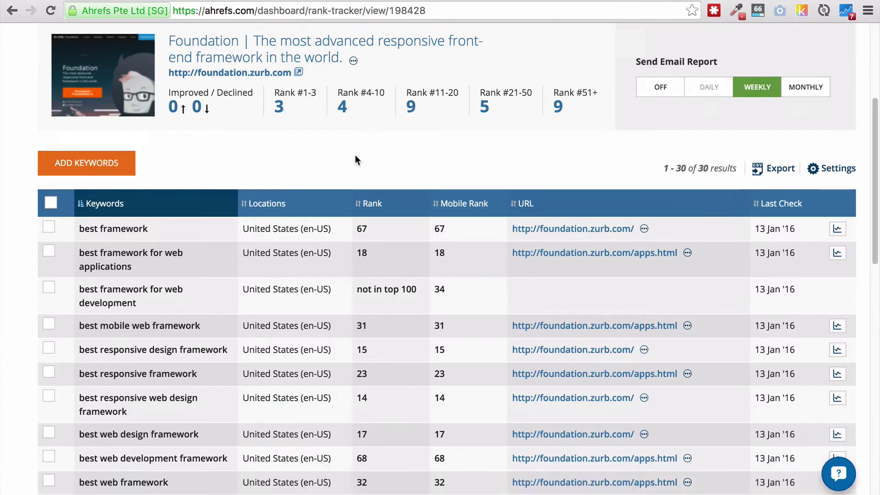
{"action": "scroll", "coordinate": [356, 158], "scroll_direction": "down", "scroll_amount": 2}
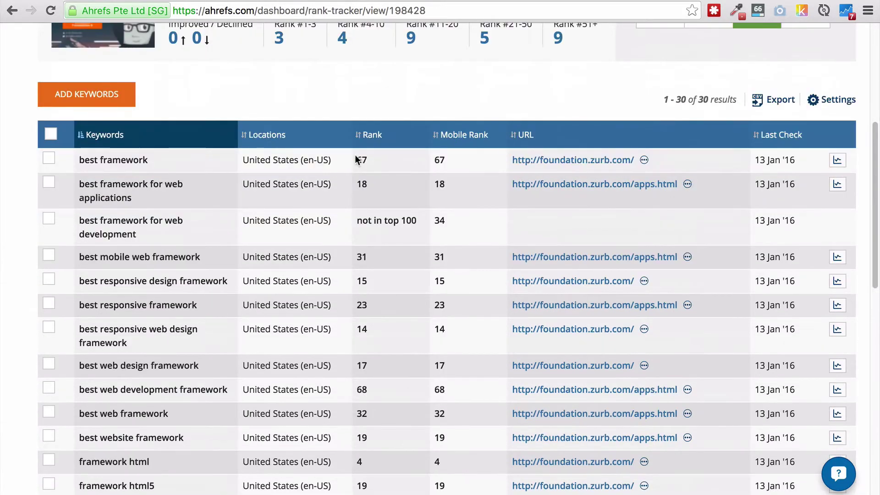
{"action": "scroll", "coordinate": [174, 122], "scroll_direction": "up", "scroll_amount": 3}
{"action": "scroll", "coordinate": [174, 122], "scroll_direction": "up", "scroll_amount": 3}
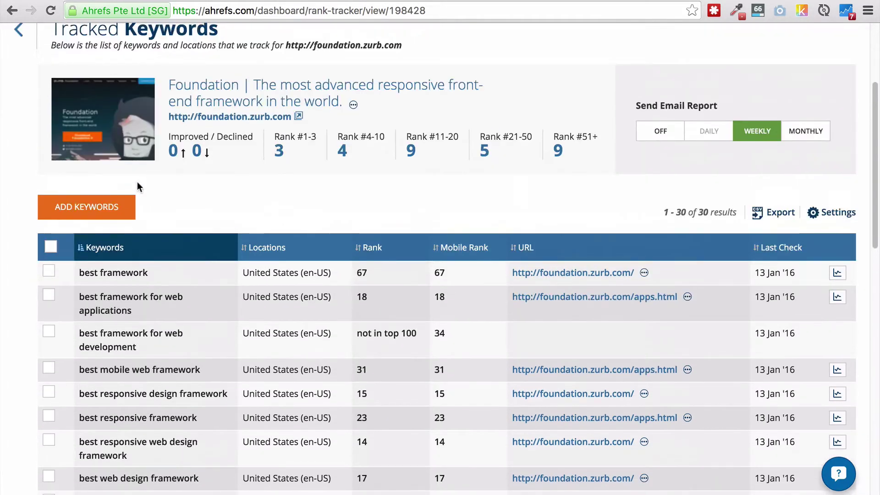
Open the form for adding keywords to foundation.zurb.com and look over its location field and keyword ideas
{"action": "left_click", "coordinate": [121, 215]}
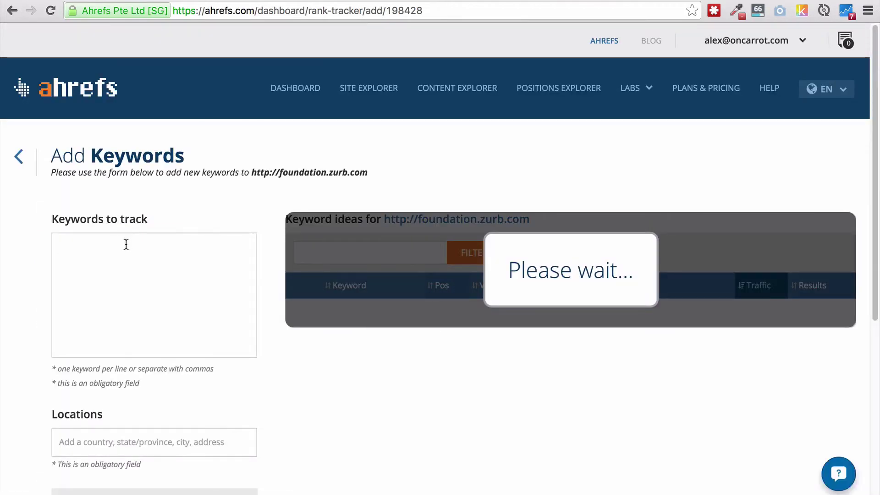
{"action": "scroll", "coordinate": [124, 360], "scroll_direction": "down", "scroll_amount": 3}
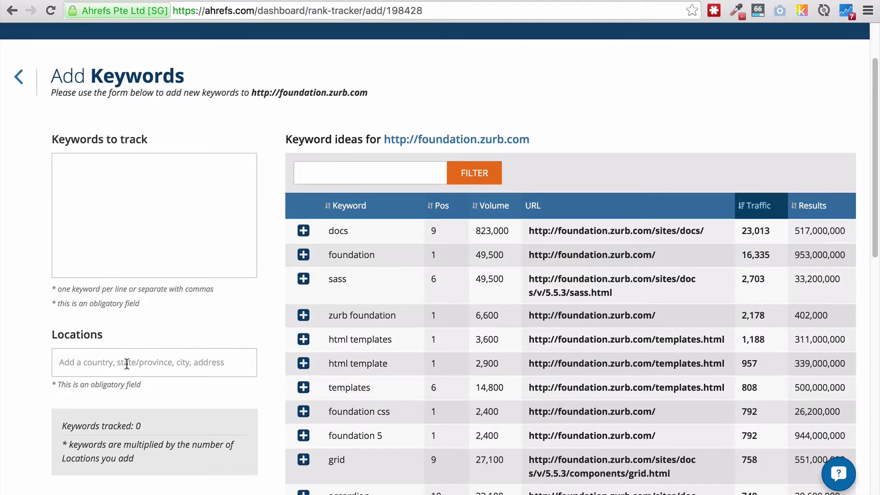
{"action": "scroll", "coordinate": [128, 362], "scroll_direction": "up", "scroll_amount": 3}
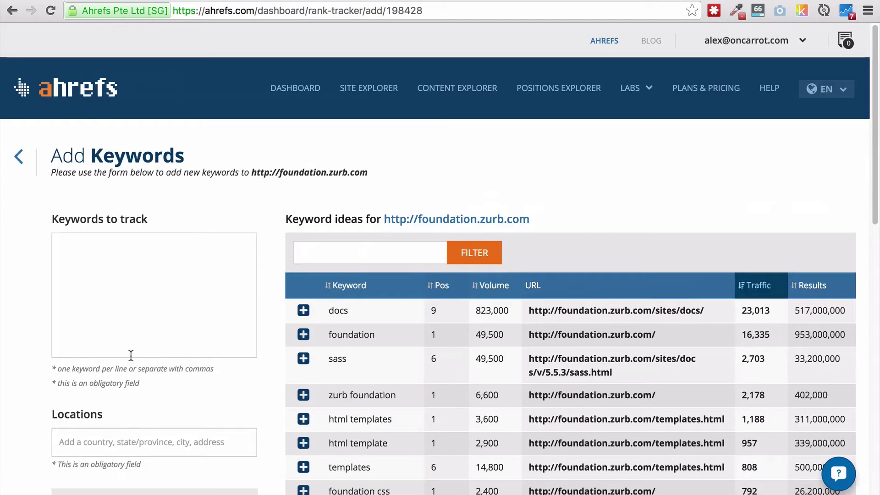
Return to the campaign dashboard and open the Foundation site's Site Explorer overview to review its key metrics and Ahrefs Rank
{"action": "left_click", "coordinate": [290, 94]}
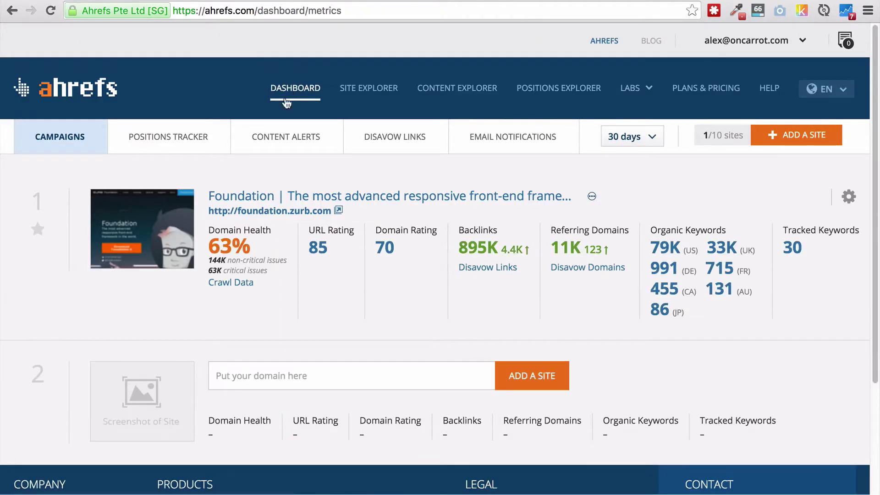
{"action": "left_click", "coordinate": [261, 196]}
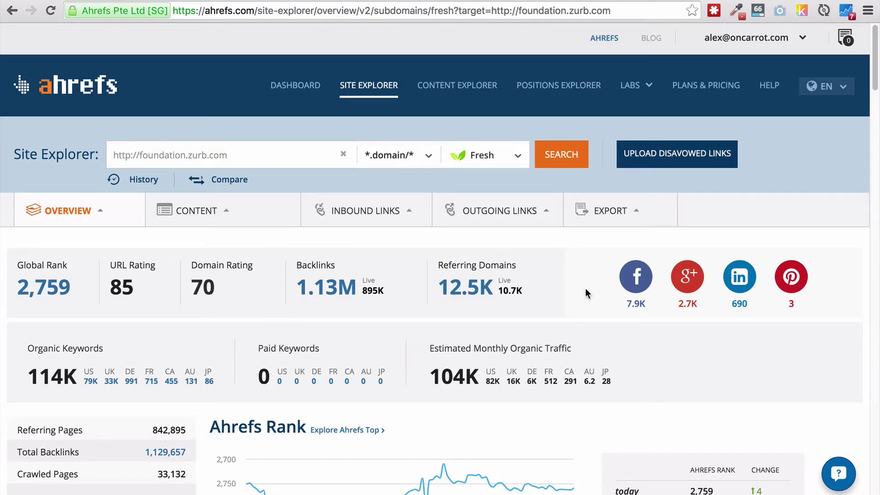
{"action": "scroll", "coordinate": [585, 289], "scroll_direction": "down", "scroll_amount": 3}
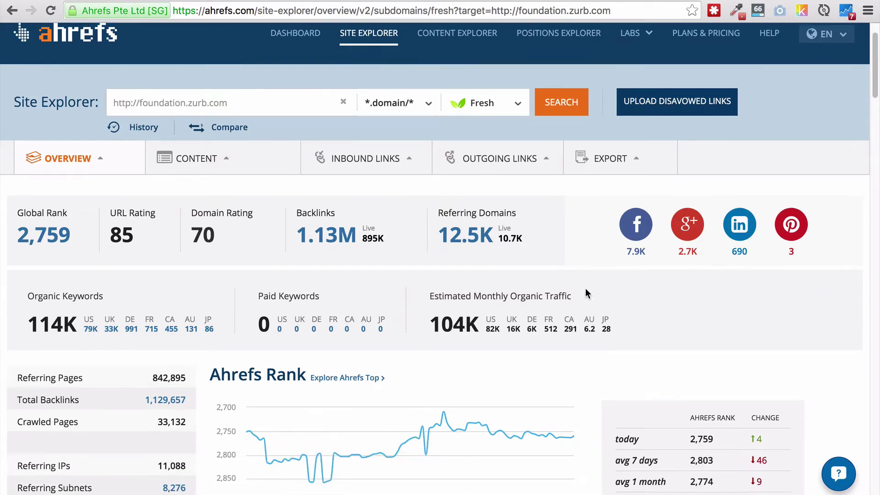
{"action": "scroll", "coordinate": [585, 288], "scroll_direction": "down", "scroll_amount": 5}
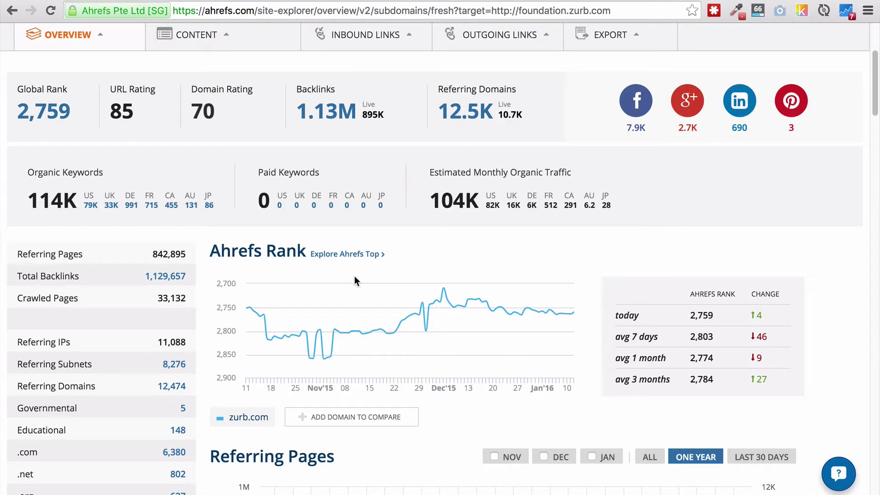
{"action": "scroll", "coordinate": [354, 279], "scroll_direction": "down", "scroll_amount": 3}
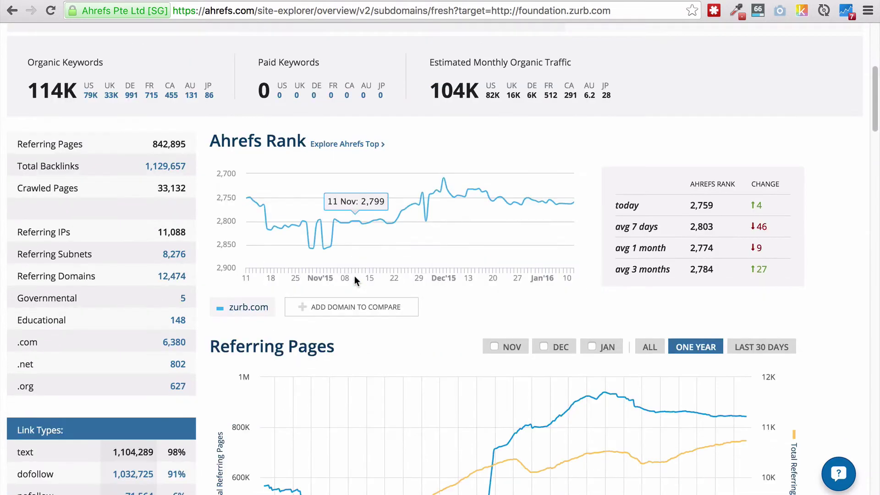
Examine the site's referring pages, referring domains, backlinks and organic traffic charts, and its Top Content table
{"action": "scroll", "coordinate": [355, 280], "scroll_direction": "down", "scroll_amount": 5}
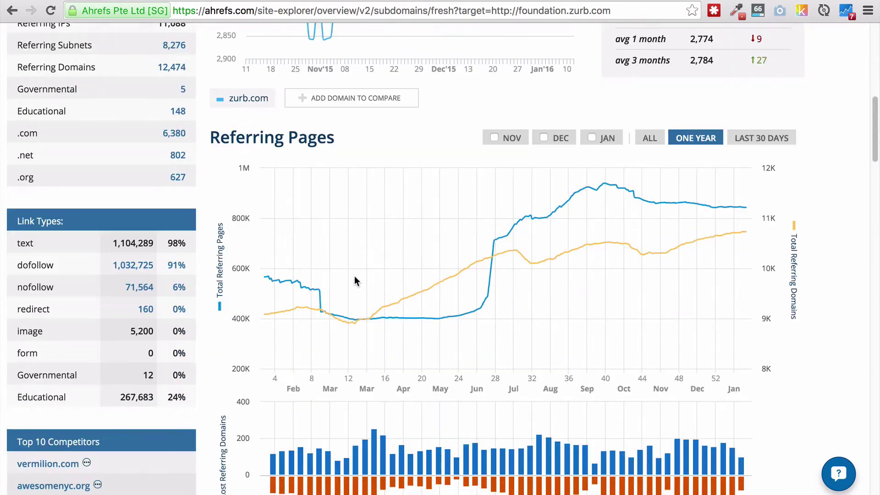
{"action": "scroll", "coordinate": [355, 280], "scroll_direction": "down", "scroll_amount": 8}
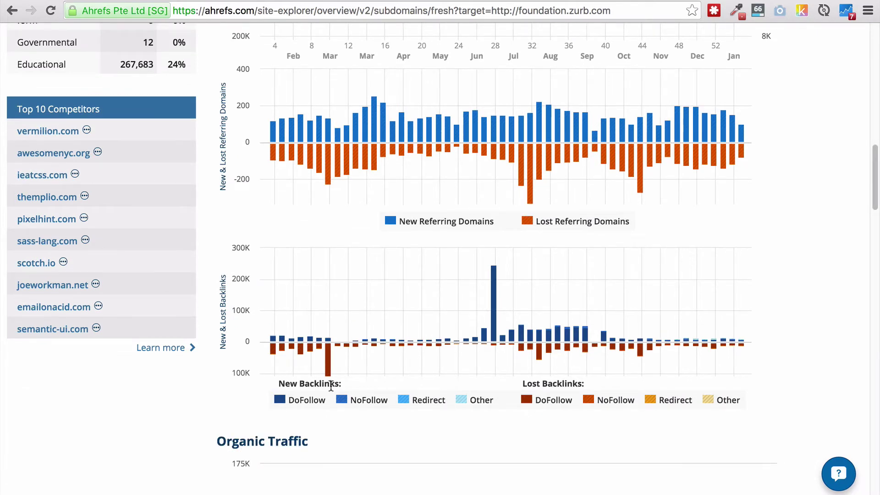
{"action": "scroll", "coordinate": [331, 385], "scroll_direction": "down", "scroll_amount": 3}
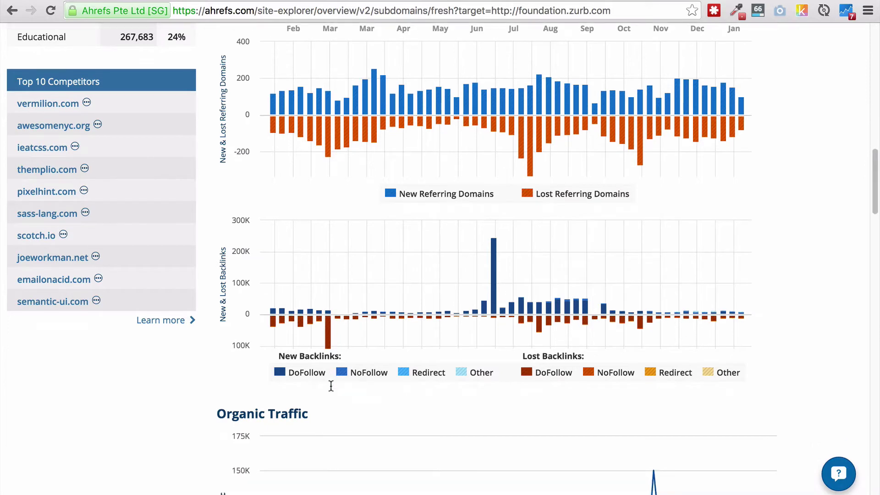
{"action": "scroll", "coordinate": [331, 386], "scroll_direction": "down", "scroll_amount": 5}
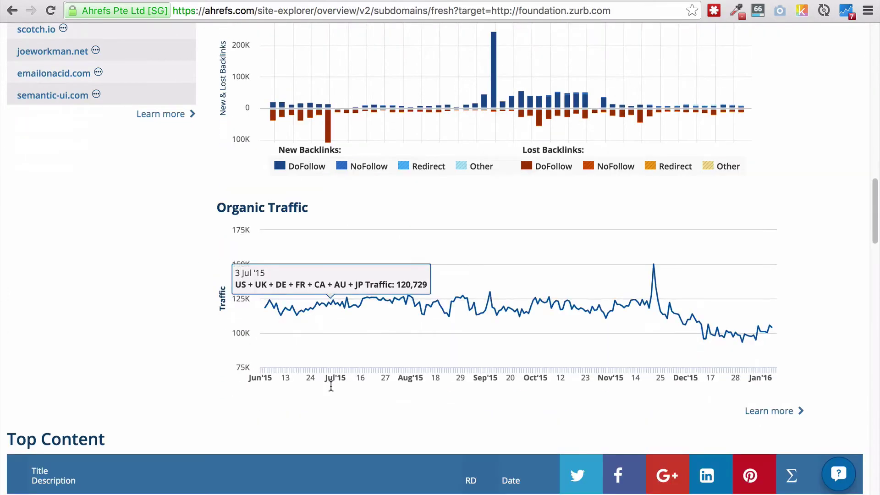
{"action": "scroll", "coordinate": [331, 386], "scroll_direction": "down", "scroll_amount": 6}
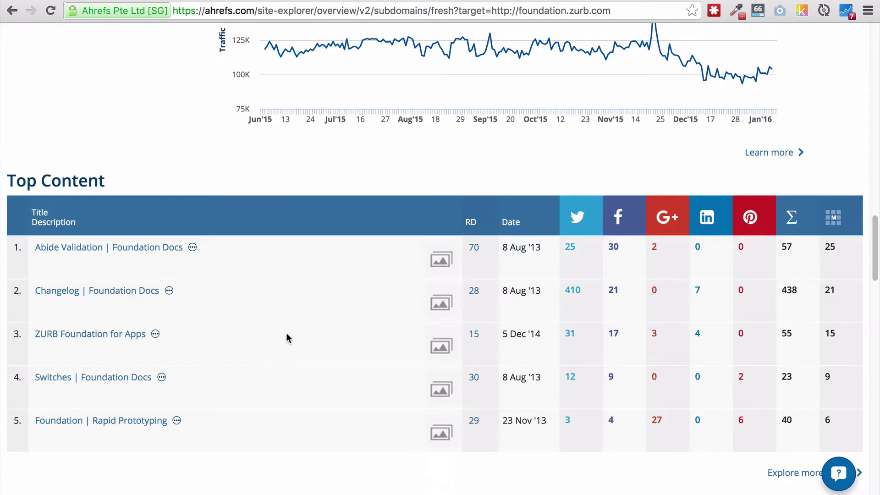
{"action": "scroll", "coordinate": [299, 316], "scroll_direction": "down", "scroll_amount": 1}
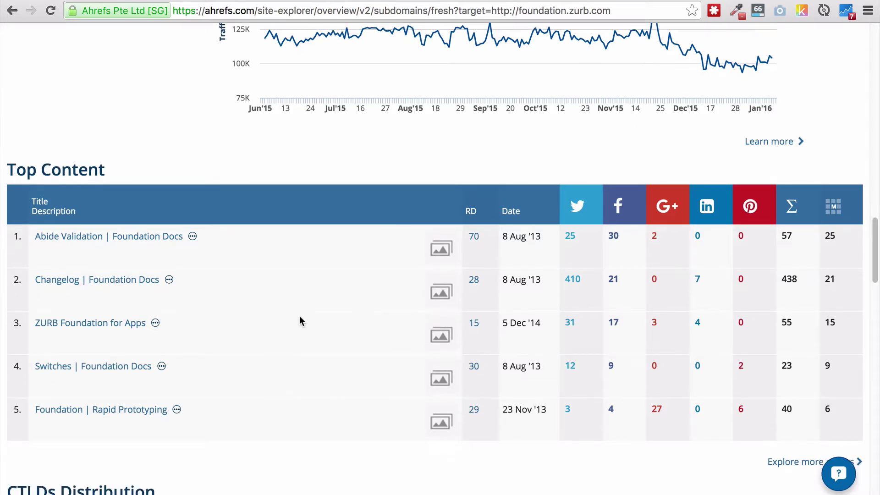
{"action": "scroll", "coordinate": [300, 321], "scroll_direction": "down", "scroll_amount": 1}
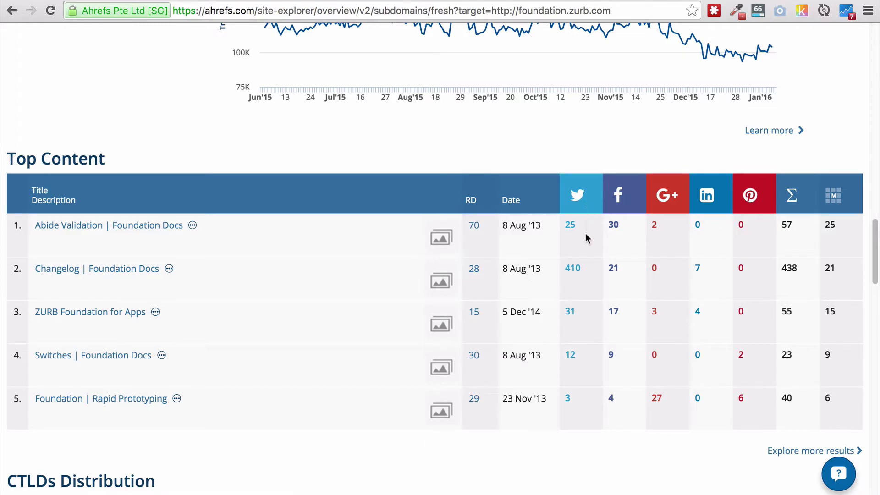
{"action": "scroll", "coordinate": [319, 235], "scroll_direction": "down", "scroll_amount": 10}
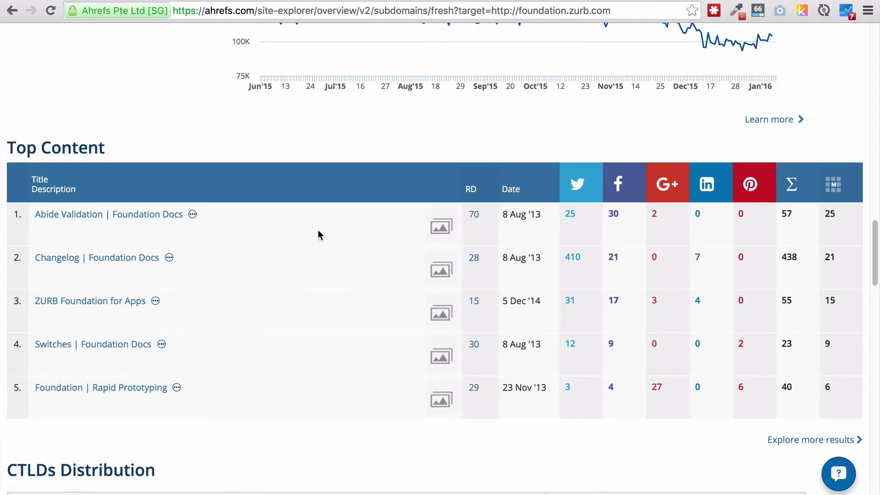
Examine the site's anchors cloud, URL rating distribution, top referring TLDs and anchor phrases
{"action": "scroll", "coordinate": [320, 235], "scroll_direction": "down", "scroll_amount": 10}
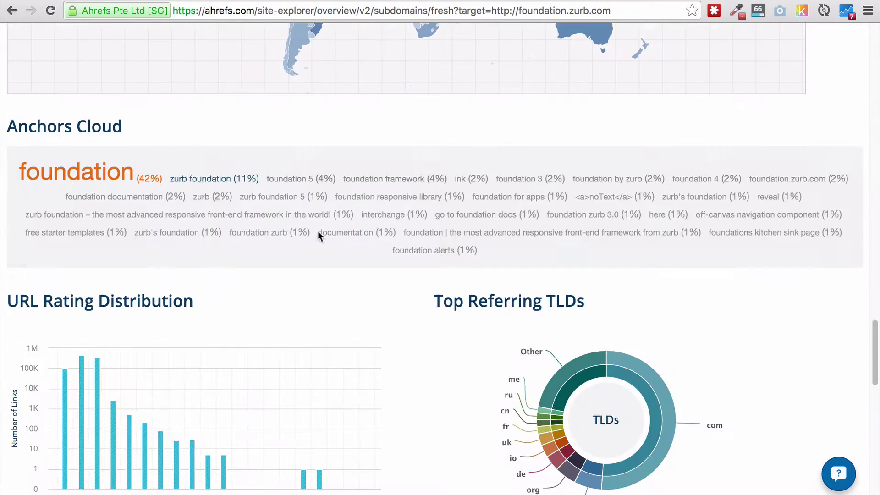
{"action": "scroll", "coordinate": [321, 234], "scroll_direction": "down", "scroll_amount": 8}
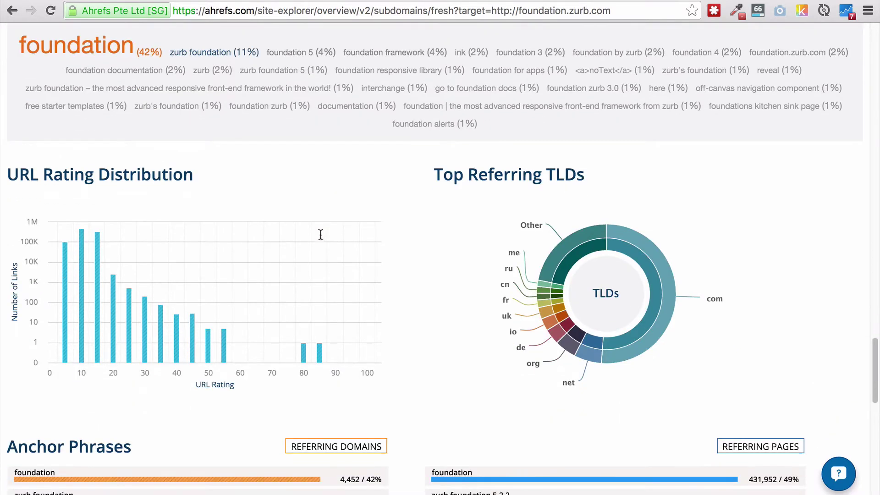
{"action": "scroll", "coordinate": [321, 235], "scroll_direction": "down", "scroll_amount": 6}
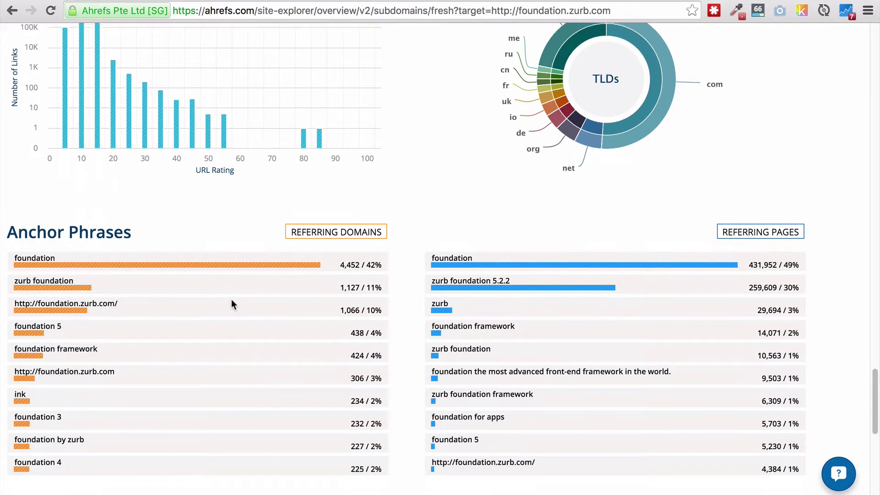
{"action": "scroll", "coordinate": [231, 303], "scroll_direction": "up", "scroll_amount": 1}
{"action": "scroll", "coordinate": [231, 304], "scroll_direction": "down", "scroll_amount": 2}
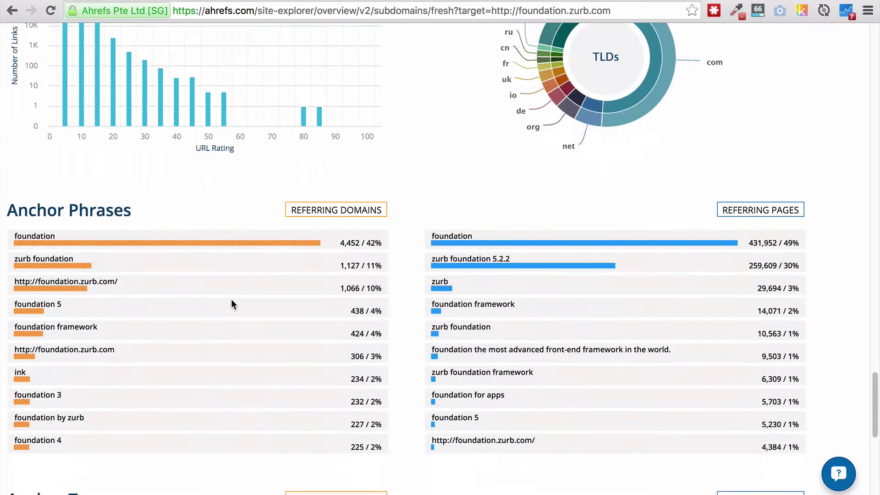
{"action": "scroll", "coordinate": [232, 304], "scroll_direction": "down", "scroll_amount": 3}
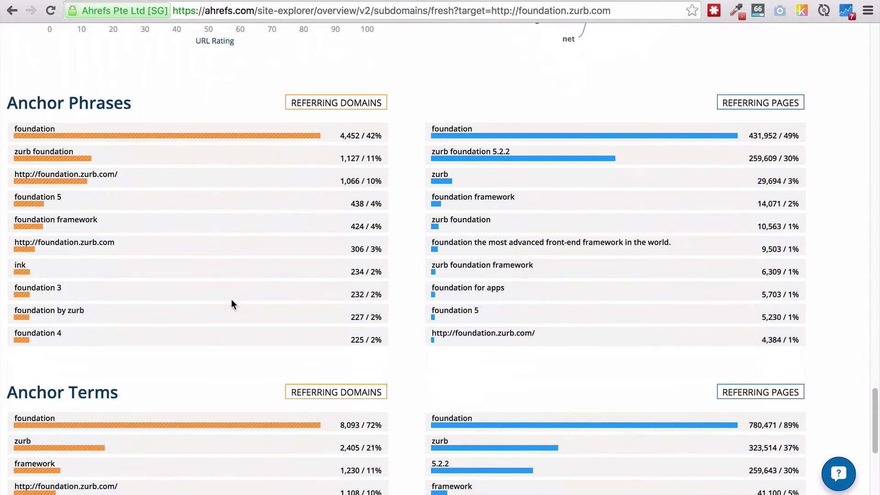
Examine the site's anchor terms and CTLDs distribution map, and look over the Content reports available in Site Explorer
{"action": "scroll", "coordinate": [232, 301], "scroll_direction": "down", "scroll_amount": 5}
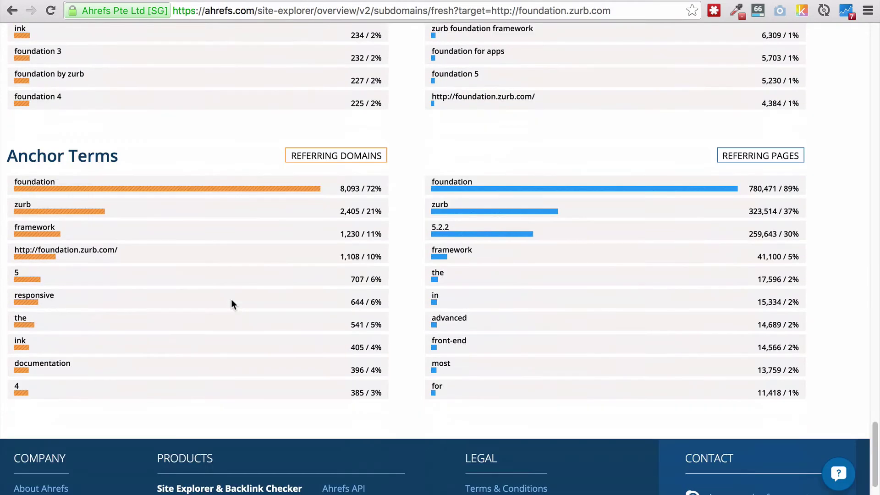
{"action": "scroll", "coordinate": [232, 300], "scroll_direction": "down", "scroll_amount": 1}
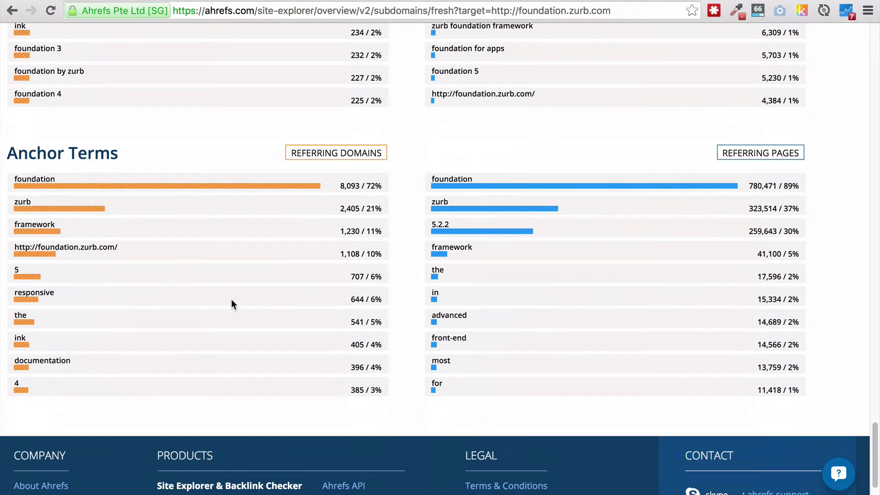
{"action": "scroll", "coordinate": [234, 306], "scroll_direction": "up", "scroll_amount": 9}
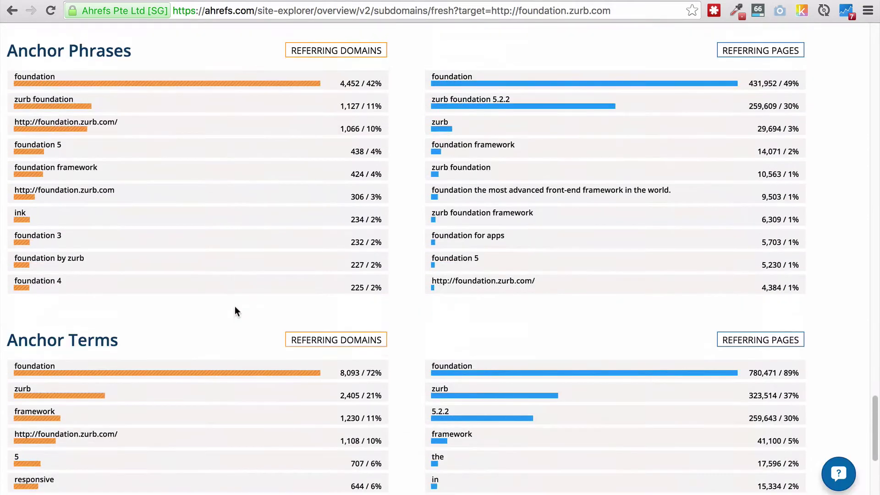
{"action": "scroll", "coordinate": [238, 307], "scroll_direction": "up", "scroll_amount": 20}
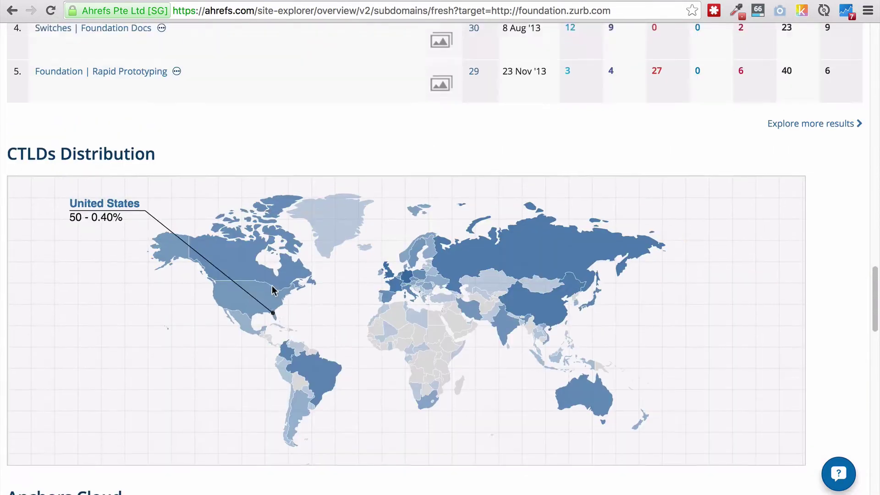
{"action": "scroll", "coordinate": [268, 279], "scroll_direction": "up", "scroll_amount": 20}
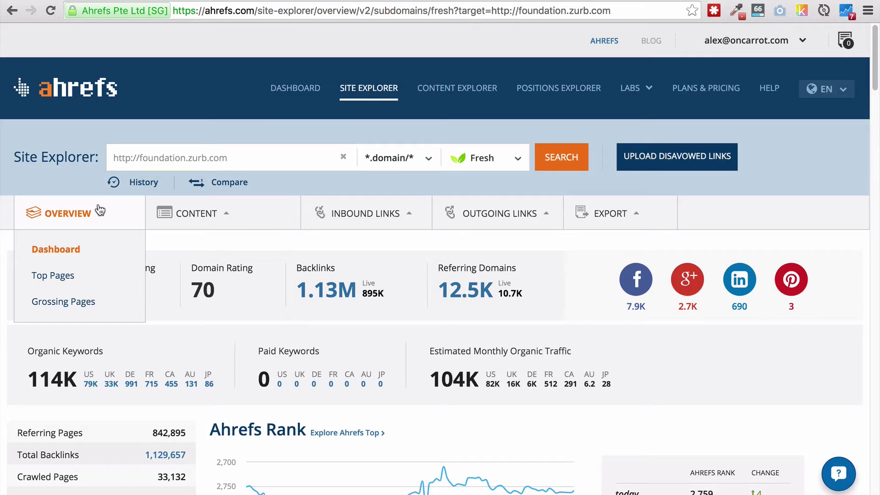
{"action": "mouse_move", "coordinate": [157, 224]}
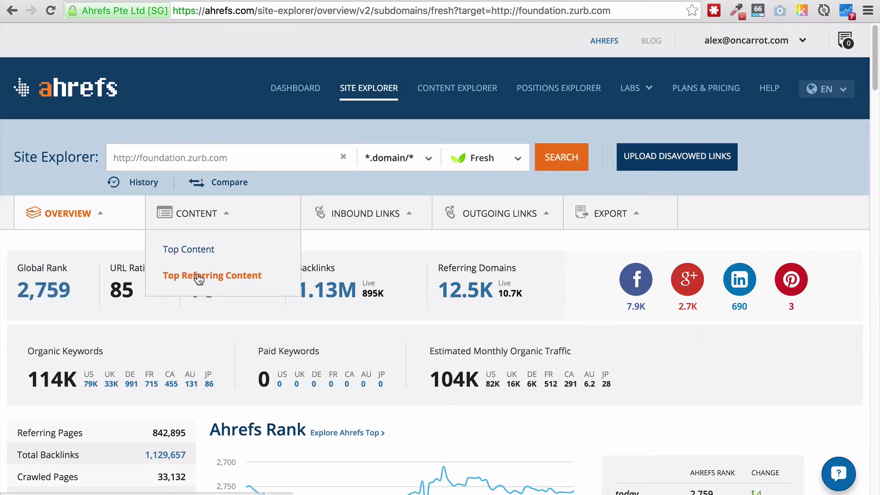
{"action": "mouse_move", "coordinate": [344, 228]}
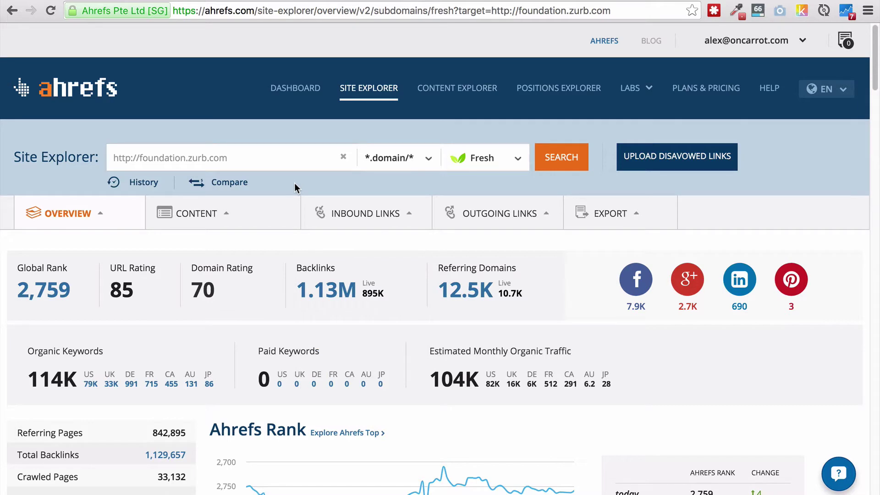
Restrict the Site Explorer report for foundation.zurb.com to the exact URL and review its updated key metrics
{"action": "left_click", "coordinate": [280, 152]}
{"action": "left_click", "coordinate": [428, 159]}
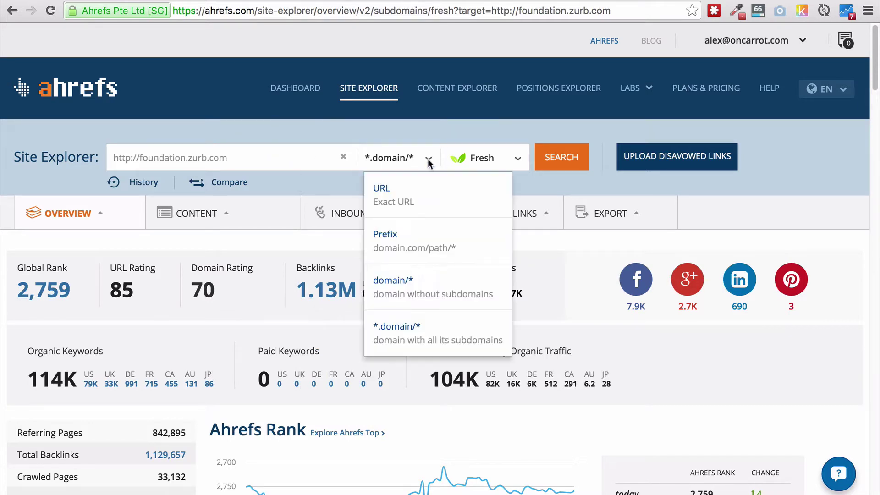
{"action": "left_click", "coordinate": [420, 195]}
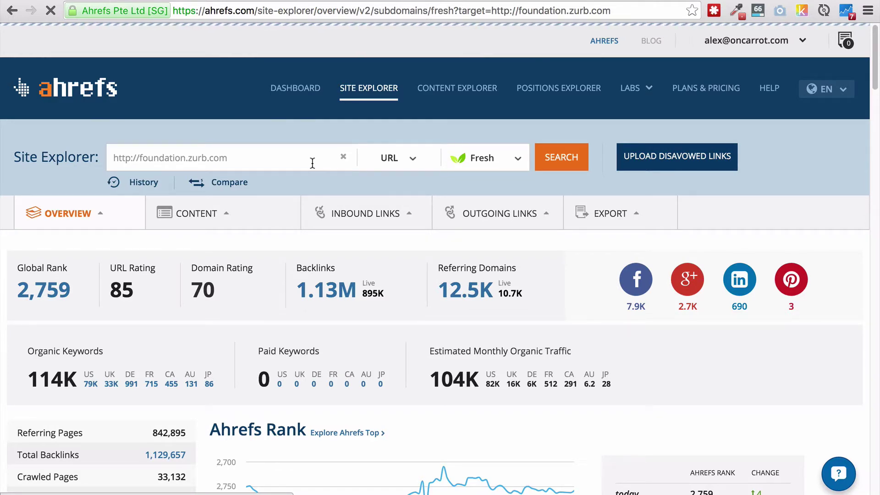
{"action": "mouse_move", "coordinate": [495, 224]}
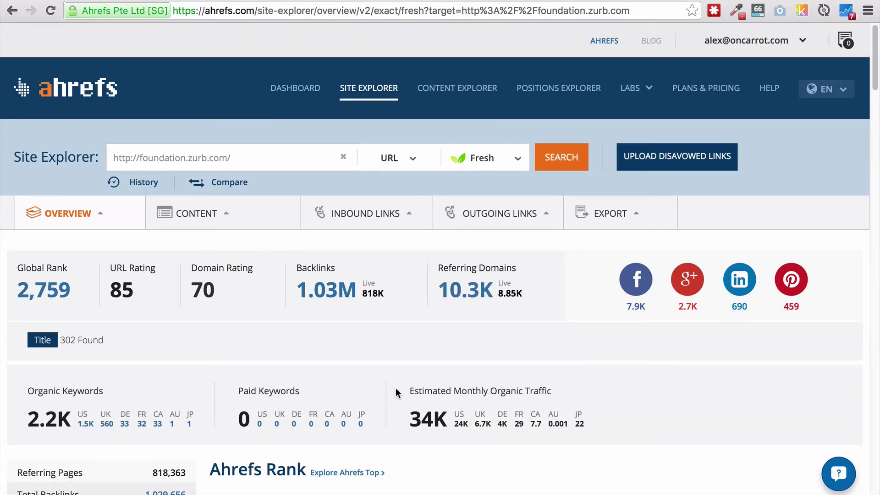
{"action": "scroll", "coordinate": [395, 388], "scroll_direction": "down", "scroll_amount": 3}
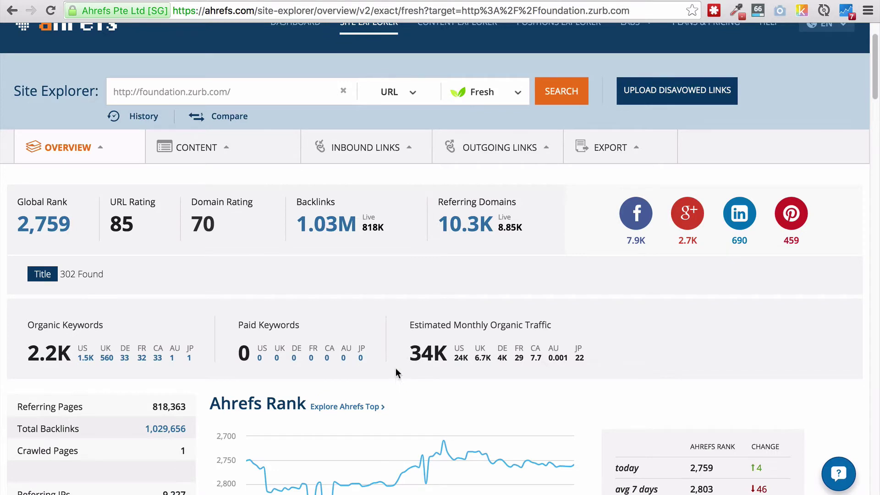
{"action": "scroll", "coordinate": [395, 368], "scroll_direction": "up", "scroll_amount": 3}
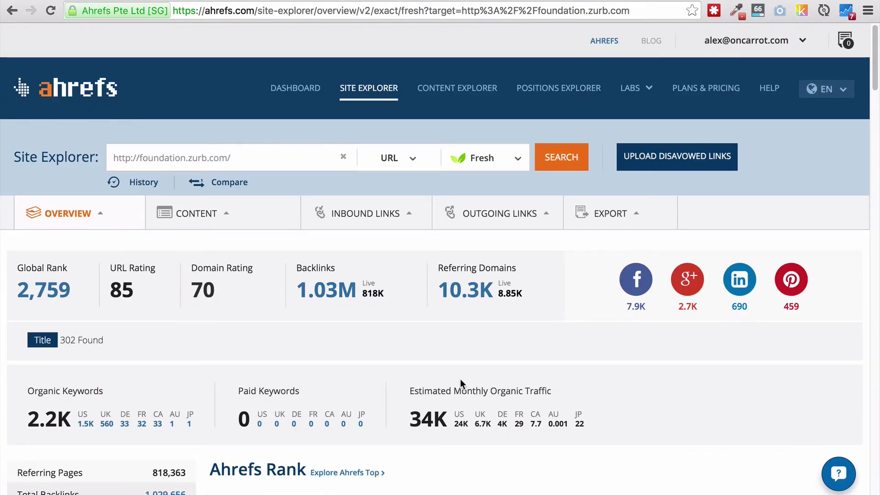
Open Content Explorer and look over its topic search field and search scope options
{"action": "left_click", "coordinate": [451, 92]}
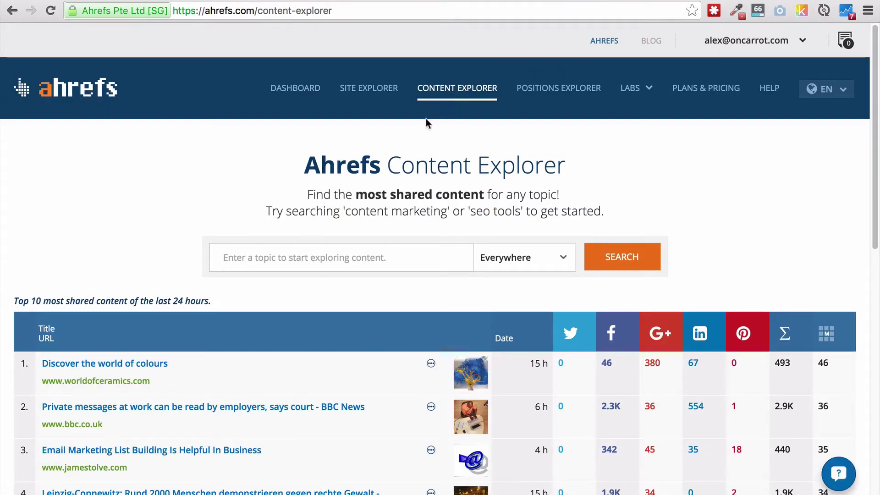
{"action": "left_click", "coordinate": [563, 258]}
{"action": "left_click", "coordinate": [564, 259]}
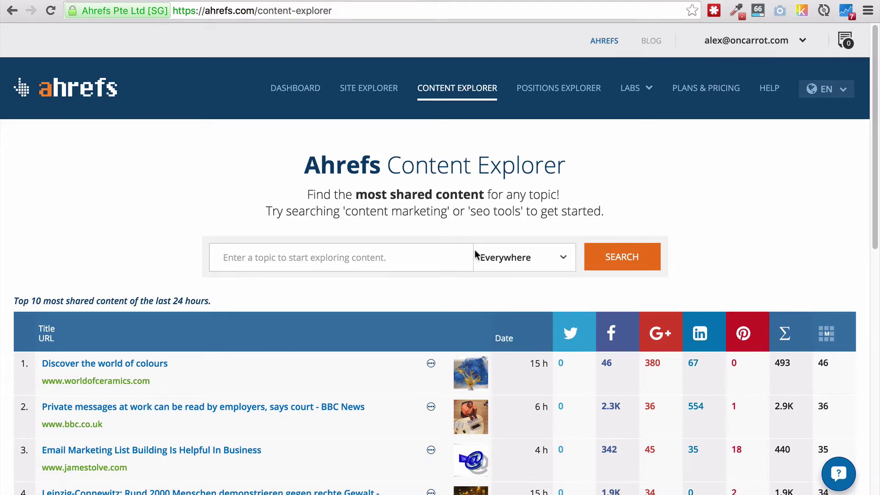
{"action": "scroll", "coordinate": [475, 254], "scroll_direction": "down", "scroll_amount": 1}
{"action": "left_click", "coordinate": [417, 262]}
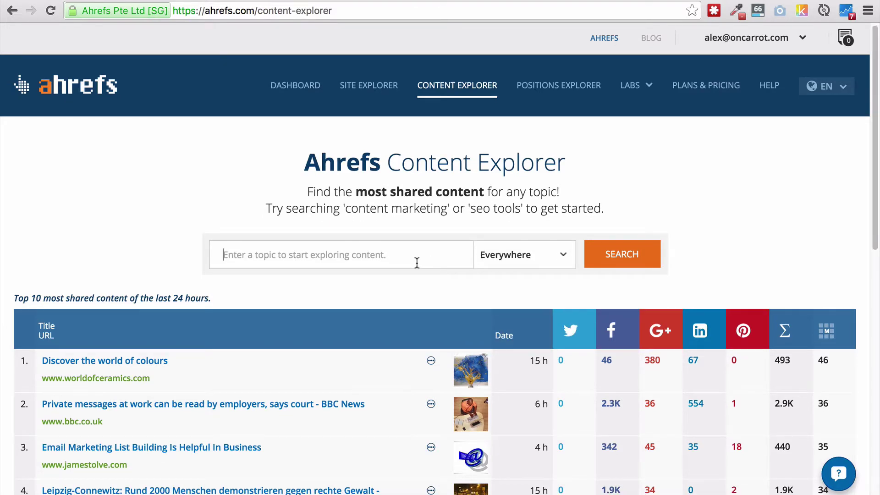
Examine the table of the top 10 most shared content of the last 24 hours
{"action": "scroll", "coordinate": [417, 263], "scroll_direction": "down", "scroll_amount": 2}
{"action": "scroll", "coordinate": [417, 262], "scroll_direction": "down", "scroll_amount": 8}
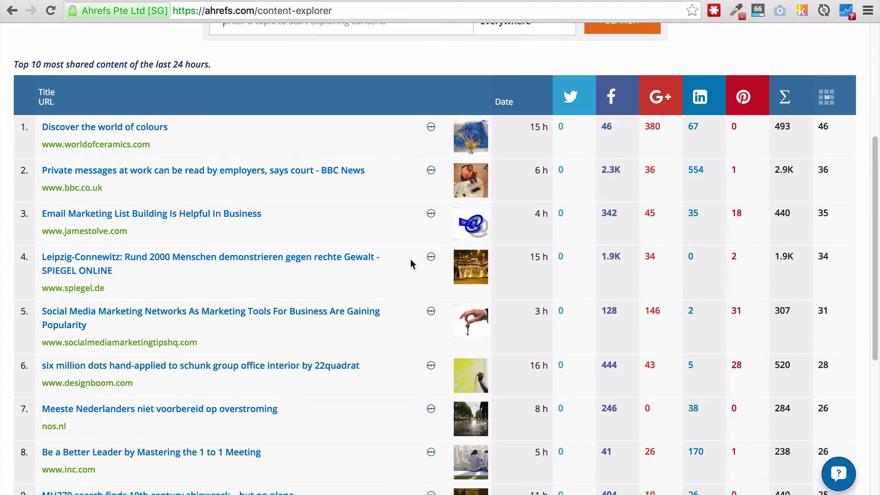
{"action": "scroll", "coordinate": [394, 261], "scroll_direction": "down", "scroll_amount": 4}
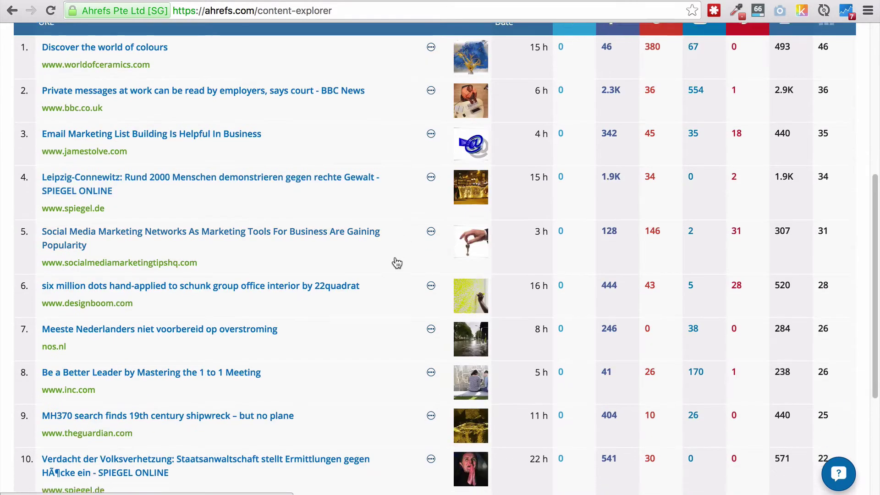
{"action": "scroll", "coordinate": [397, 263], "scroll_direction": "down", "scroll_amount": 2}
{"action": "scroll", "coordinate": [397, 262], "scroll_direction": "down", "scroll_amount": 7}
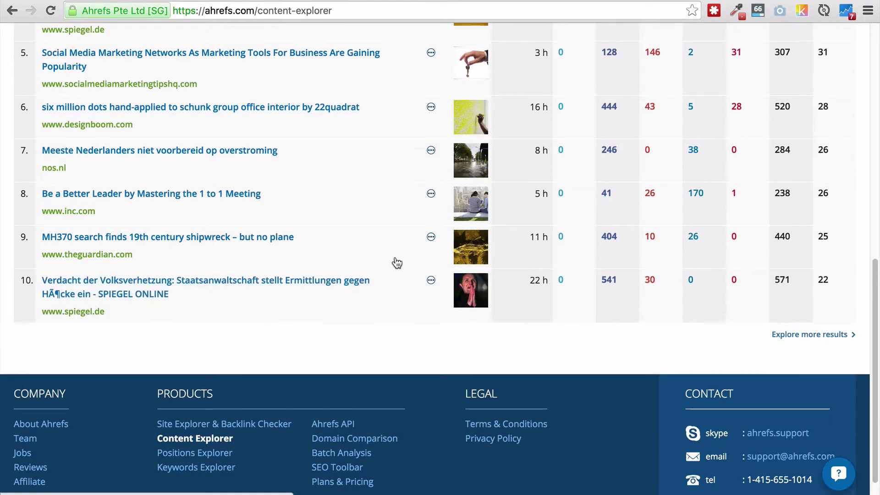
{"action": "scroll", "coordinate": [397, 262], "scroll_direction": "up", "scroll_amount": 5}
{"action": "scroll", "coordinate": [397, 262], "scroll_direction": "up", "scroll_amount": 6}
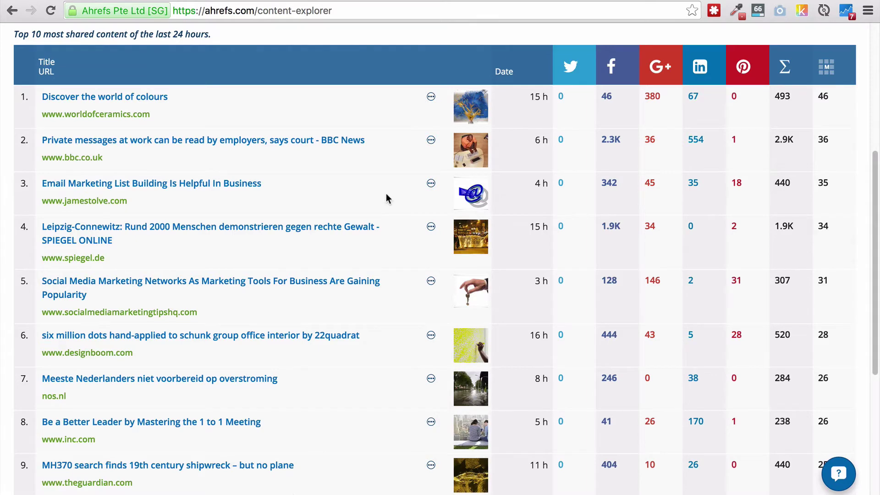
{"action": "scroll", "coordinate": [386, 198], "scroll_direction": "up", "scroll_amount": 1}
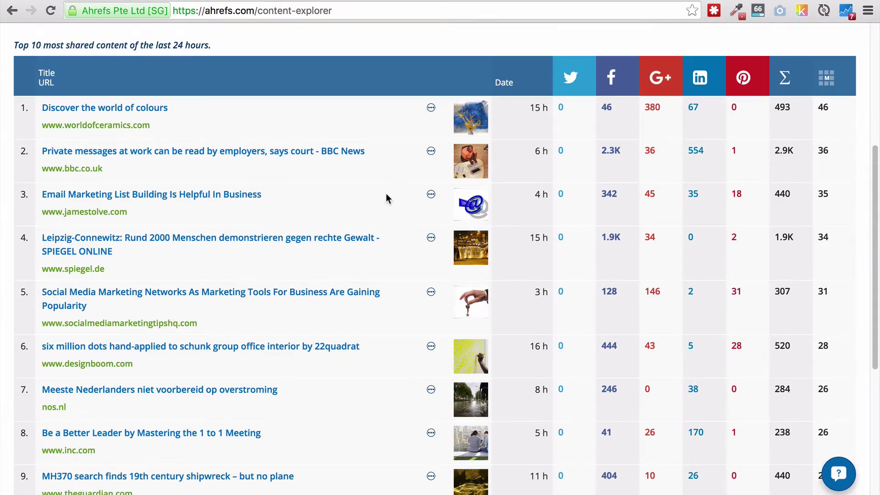
{"action": "scroll", "coordinate": [386, 198], "scroll_direction": "up", "scroll_amount": 3}
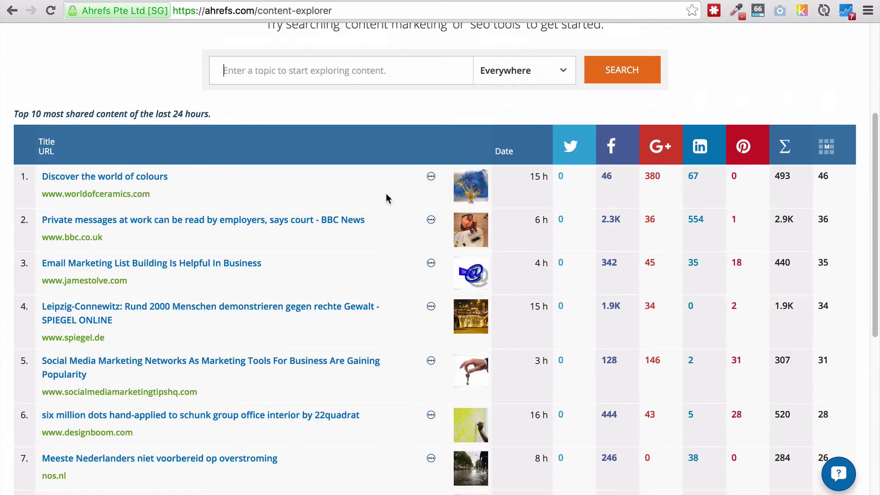
{"action": "scroll", "coordinate": [386, 198], "scroll_direction": "up", "scroll_amount": 5}
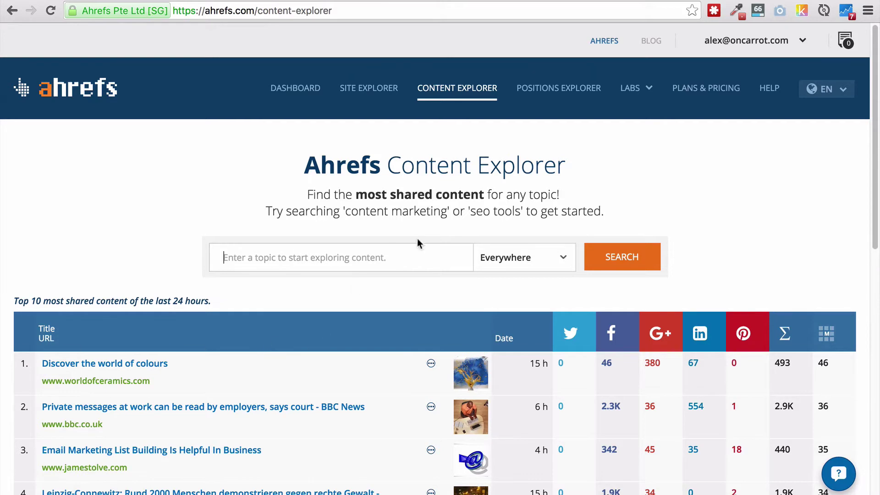
{"action": "left_click", "coordinate": [558, 89]}
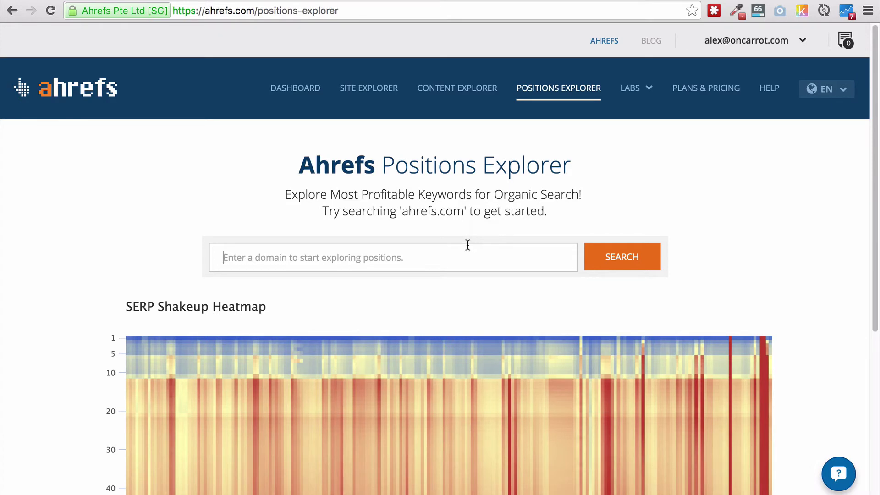
{"action": "type", "text": "foundationz"}
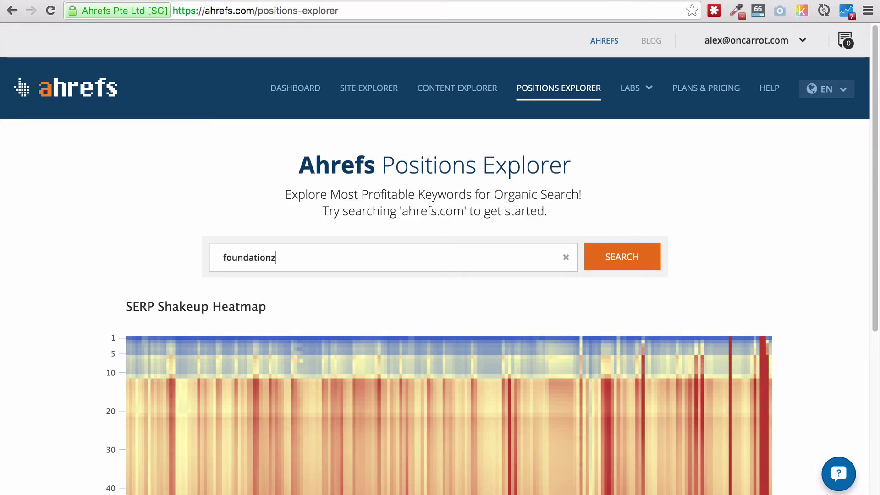
{"action": "key", "text": "BackSpace"}
{"action": "left_click", "coordinate": [504, 281]}
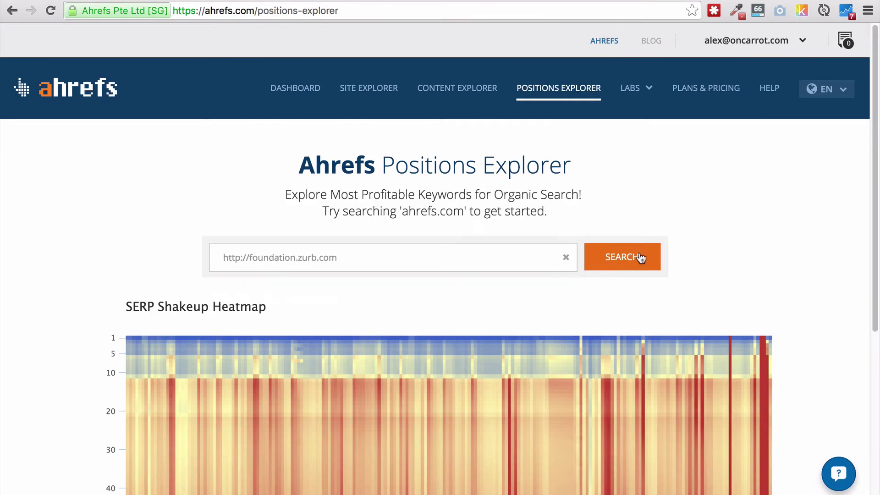
{"action": "left_click", "coordinate": [641, 257]}
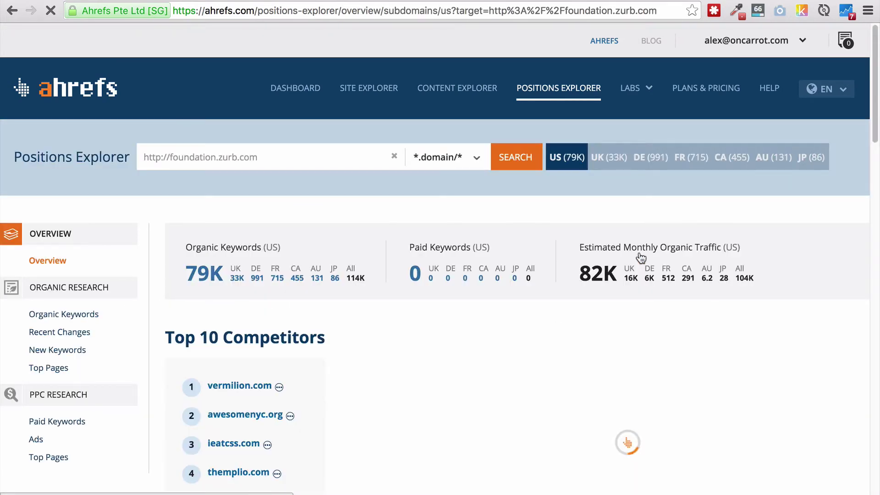
Examine the domain's top competitors, organic traffic and keyword charts, positions heatmap, top organic keywords, top pages and paid research
{"action": "scroll", "coordinate": [639, 262], "scroll_direction": "down", "scroll_amount": 2}
{"action": "scroll", "coordinate": [638, 261], "scroll_direction": "down", "scroll_amount": 5}
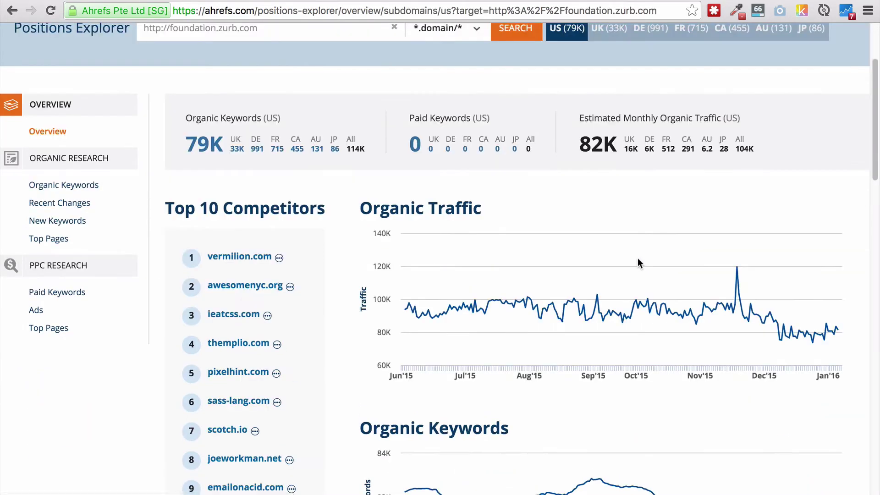
{"action": "scroll", "coordinate": [639, 261], "scroll_direction": "down", "scroll_amount": 12}
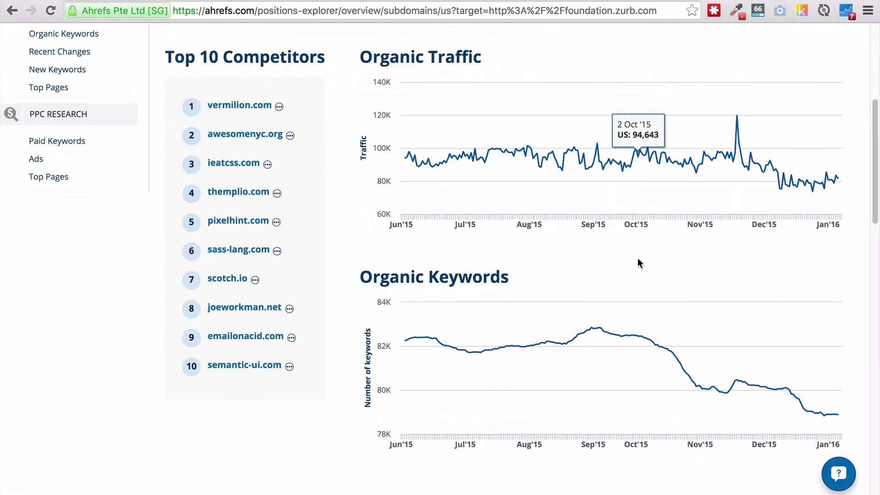
{"action": "scroll", "coordinate": [639, 262], "scroll_direction": "down", "scroll_amount": 11}
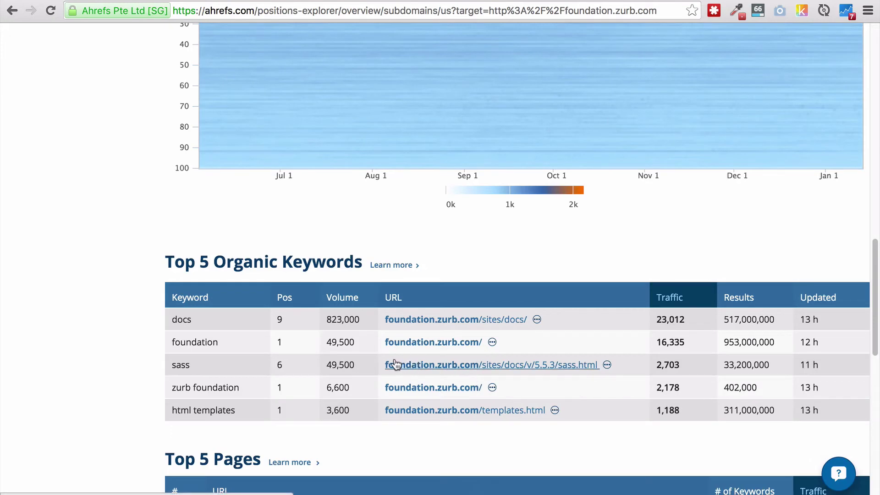
{"action": "scroll", "coordinate": [394, 364], "scroll_direction": "down", "scroll_amount": 3}
{"action": "scroll", "coordinate": [395, 364], "scroll_direction": "down", "scroll_amount": 10}
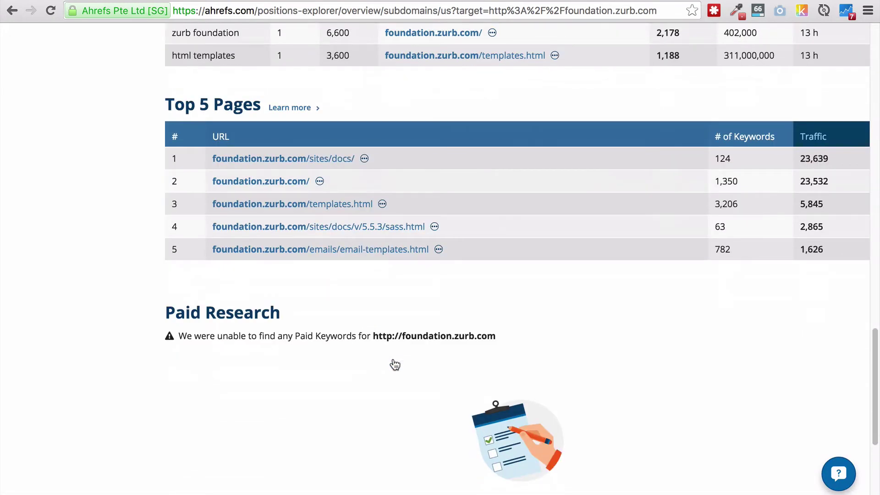
{"action": "scroll", "coordinate": [394, 365], "scroll_direction": "down", "scroll_amount": 2}
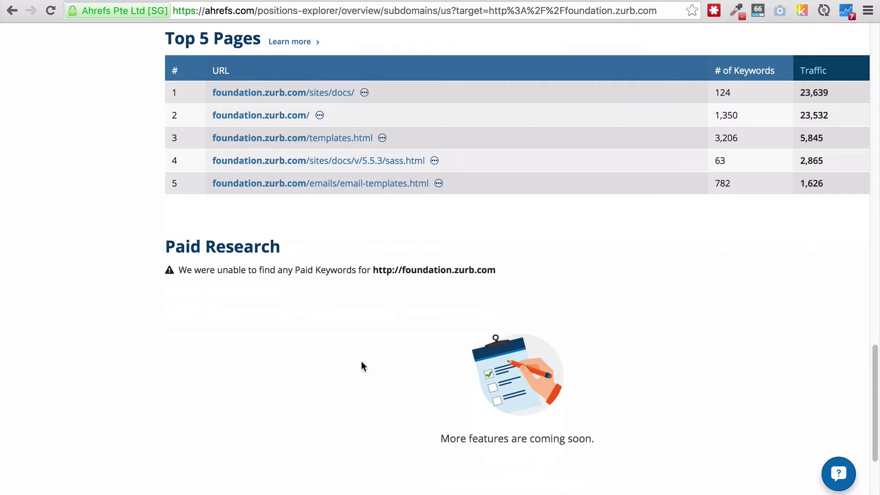
{"action": "scroll", "coordinate": [449, 361], "scroll_direction": "up", "scroll_amount": 10}
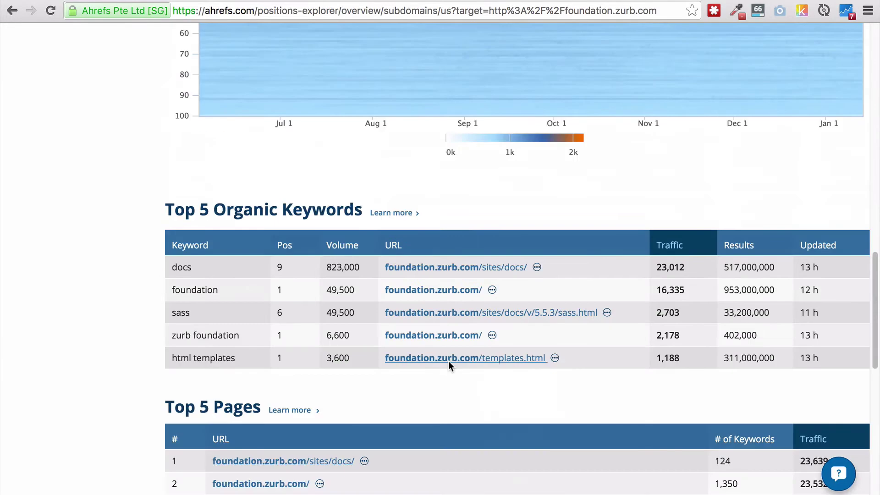
{"action": "scroll", "coordinate": [448, 361], "scroll_direction": "up", "scroll_amount": 7}
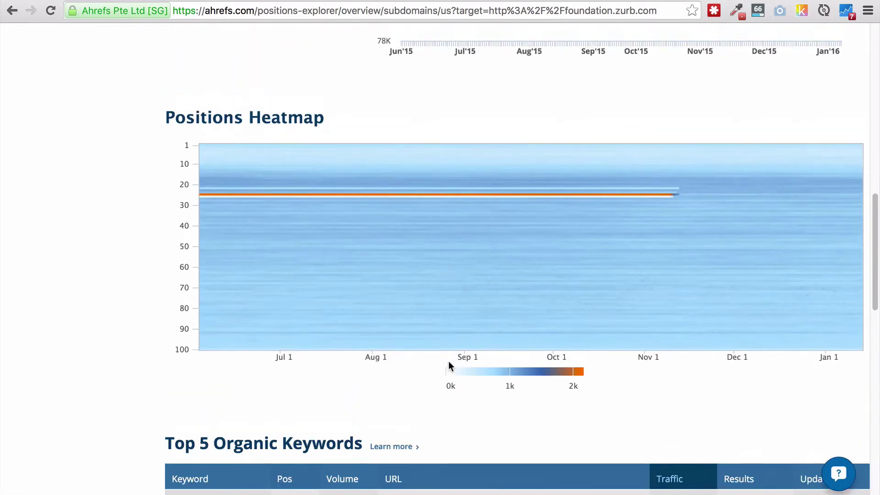
{"action": "scroll", "coordinate": [448, 362], "scroll_direction": "up", "scroll_amount": 7}
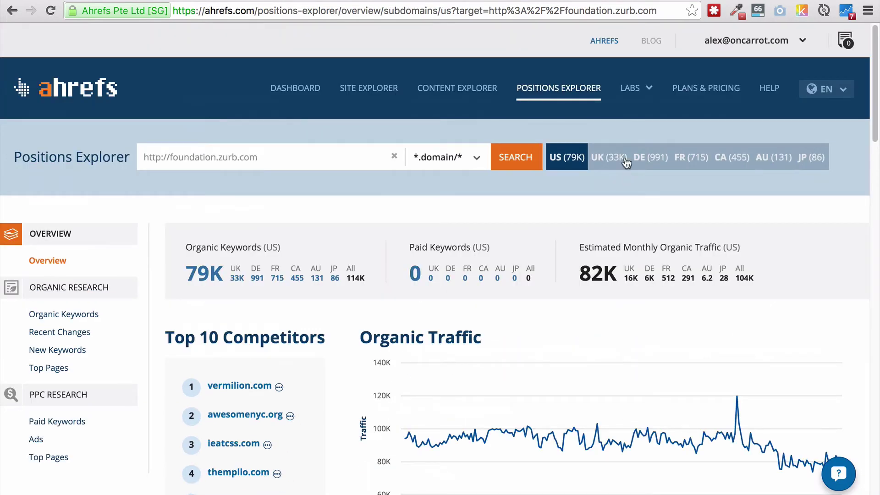
Open Ahrefs Top in Labs and search for the domain position of foundation.zurb.com
{"action": "left_click", "coordinate": [635, 89]}
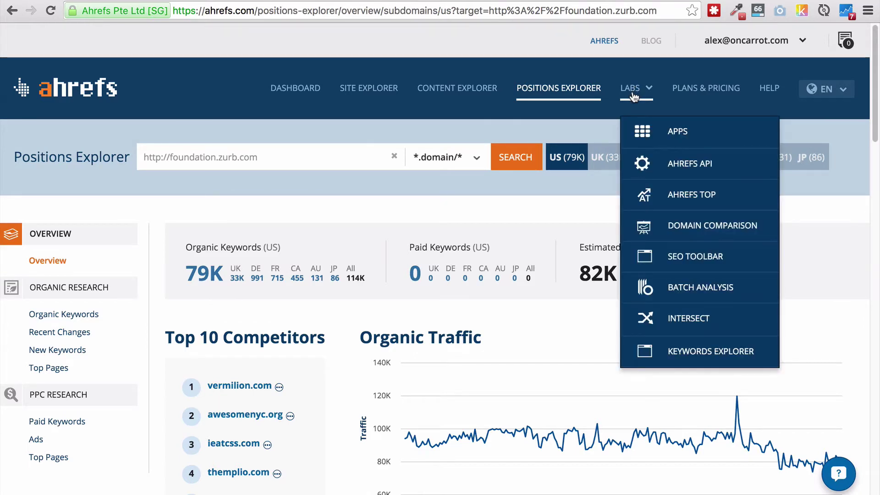
{"action": "double_click", "coordinate": [632, 95]}
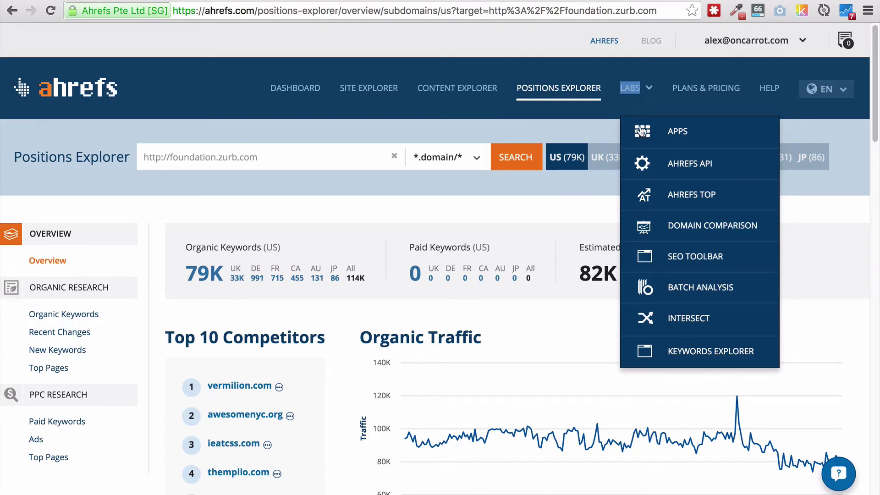
{"action": "left_click", "coordinate": [671, 196]}
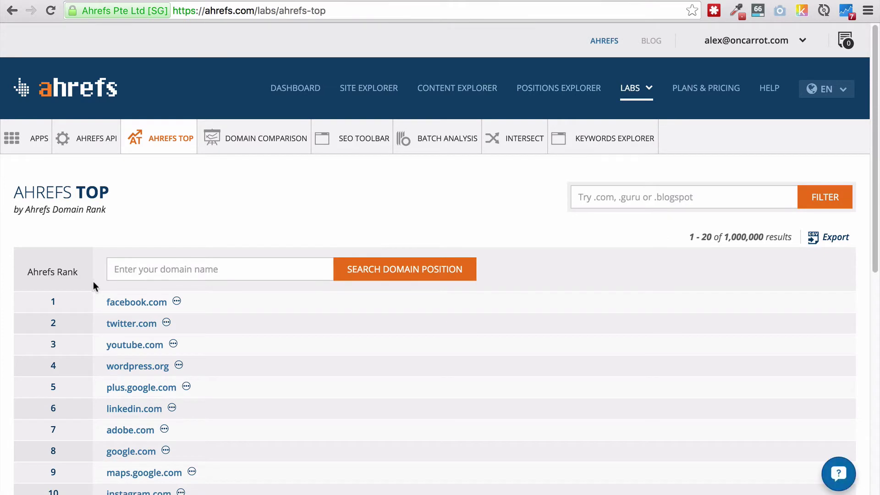
{"action": "left_click", "coordinate": [198, 268]}
{"action": "type", "text": "z"}
{"action": "key", "text": "BackSpace"}
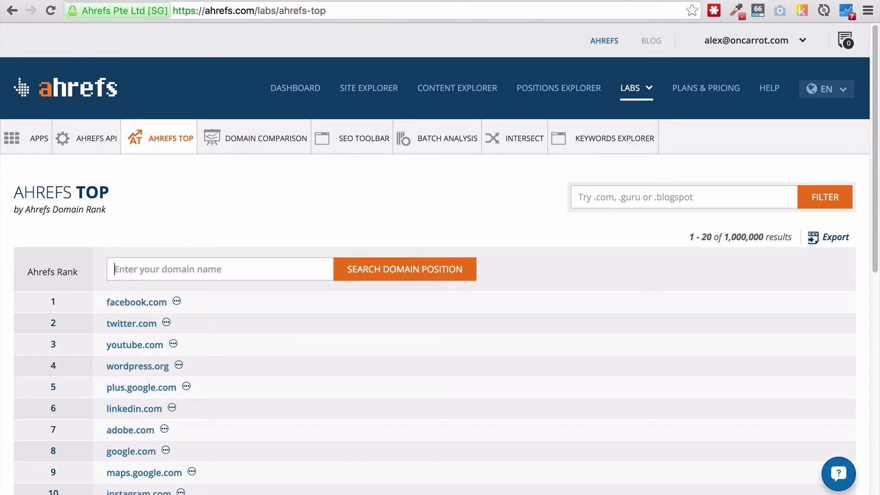
{"action": "type", "text": "foundation.zurb.com"}
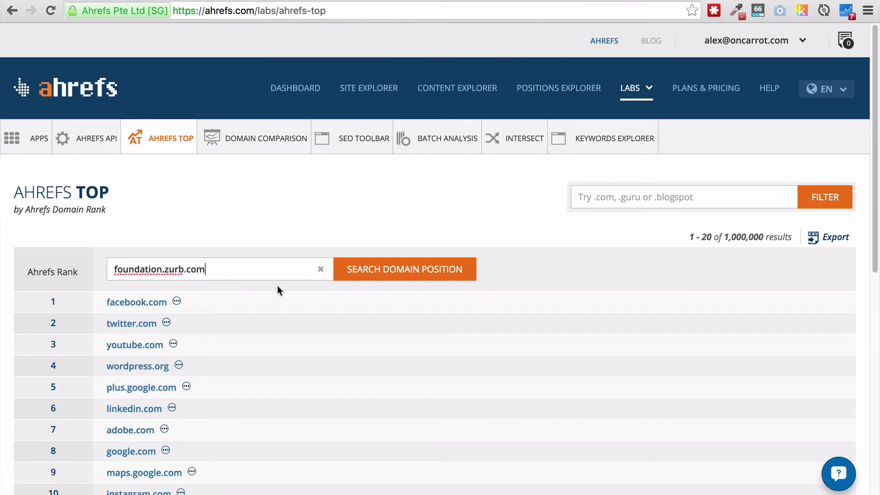
{"action": "left_click", "coordinate": [386, 280]}
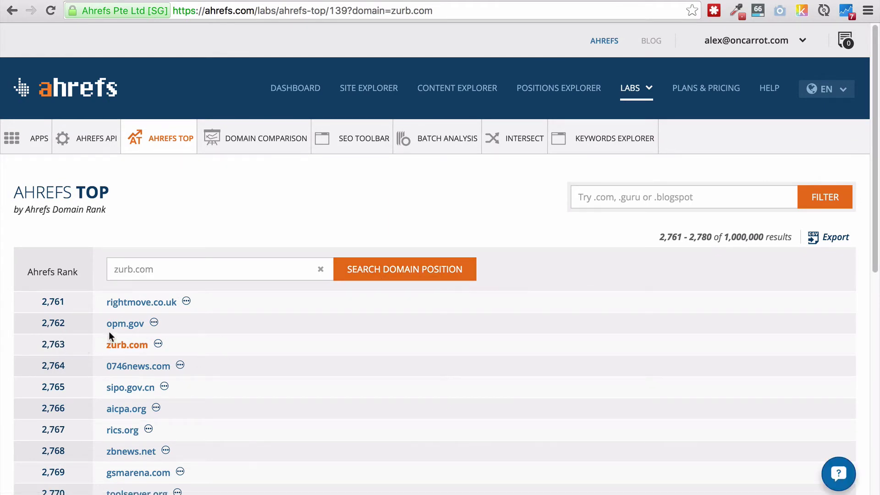
Run a Domain Comparison between foundation.zurb.com and getbootstrap.com
{"action": "left_click", "coordinate": [261, 146]}
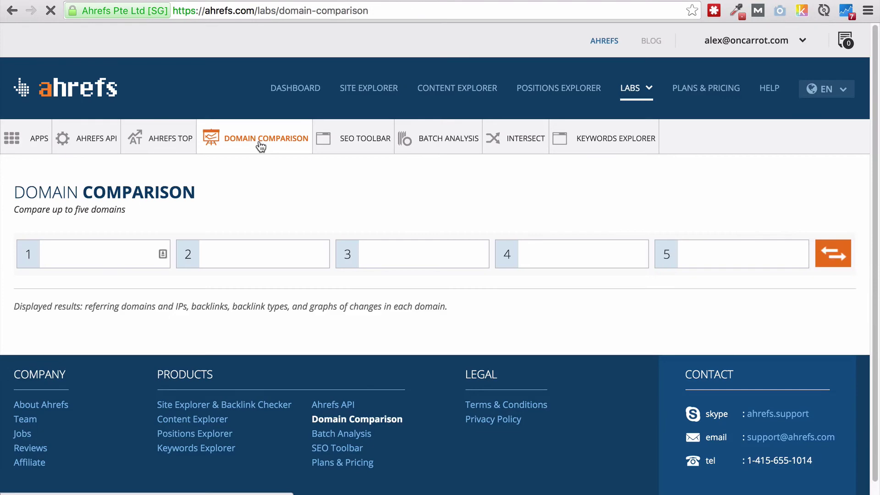
{"action": "left_click", "coordinate": [119, 260]}
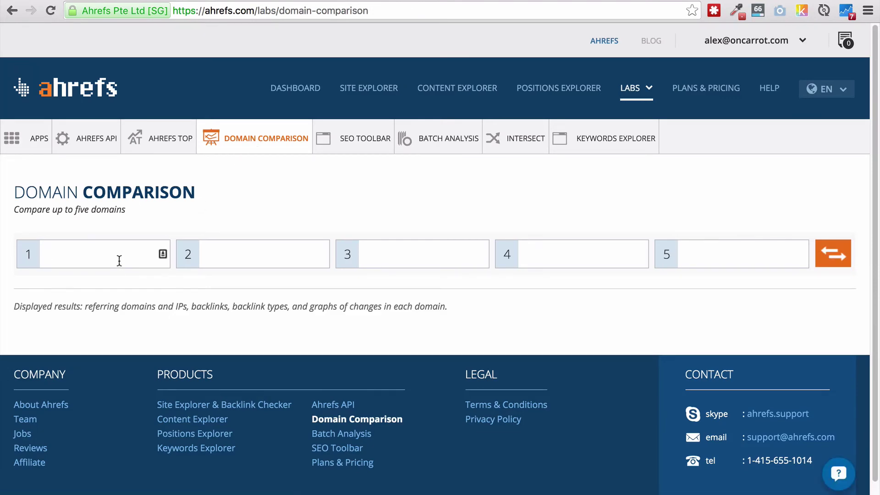
{"action": "type", "text": "foundation.zurb.com"}
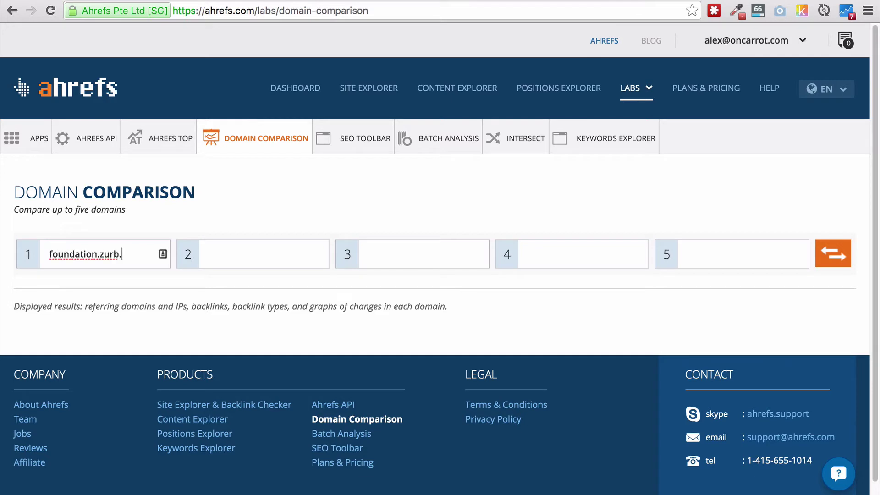
{"action": "key", "text": "Tab"}
{"action": "type", "text": "getboots"}
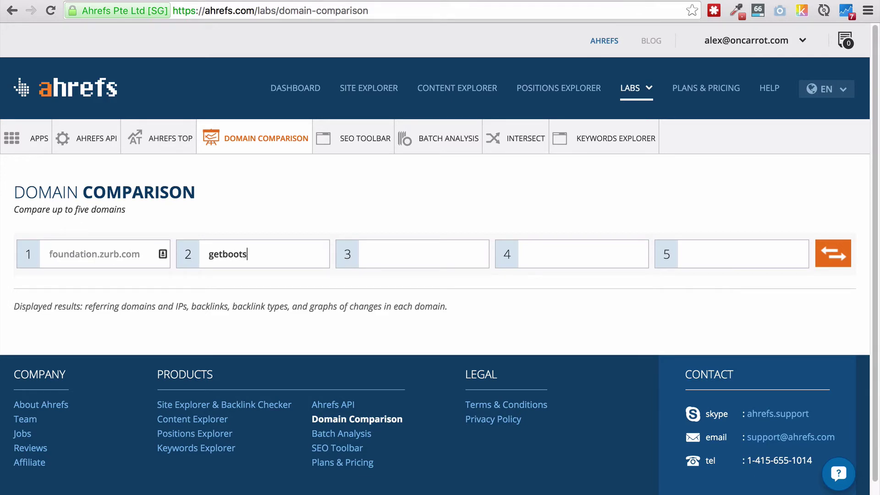
{"action": "type", "text": "trap.com"}
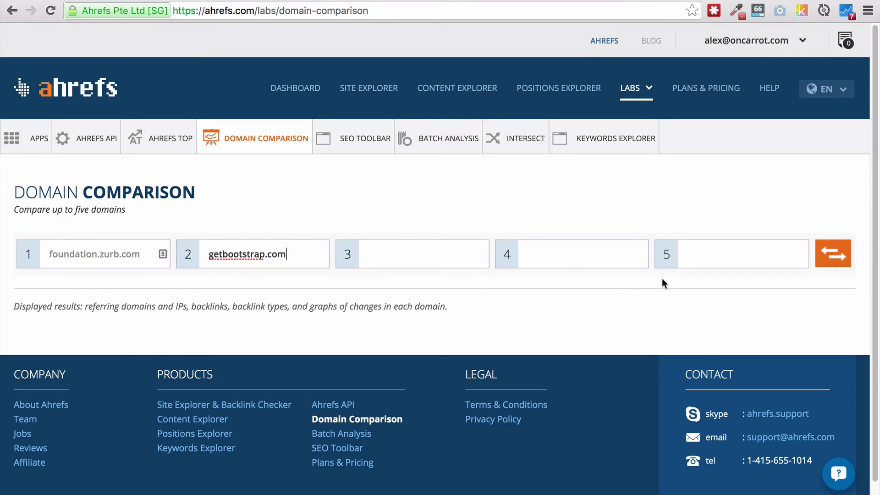
{"action": "left_click", "coordinate": [837, 263]}
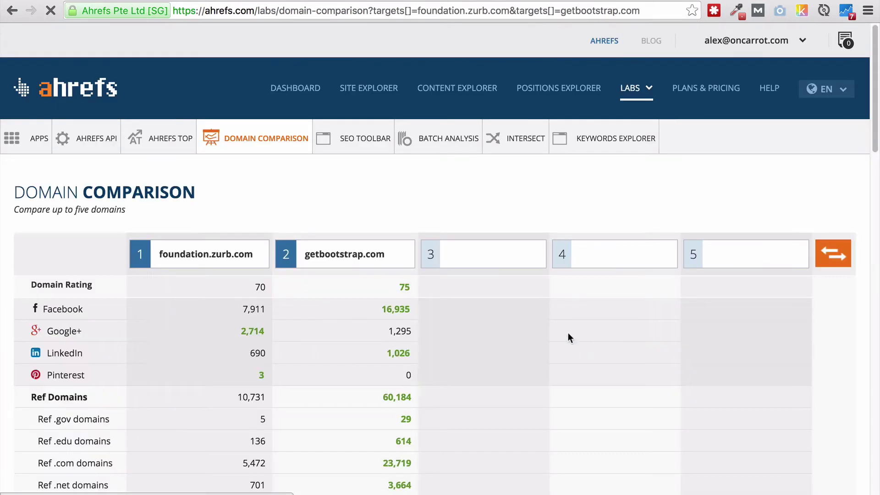
Examine the two domains' social metrics, referring domains, backlink types, pie charts and referring domains graph
{"action": "scroll", "coordinate": [381, 321], "scroll_direction": "down", "scroll_amount": 5}
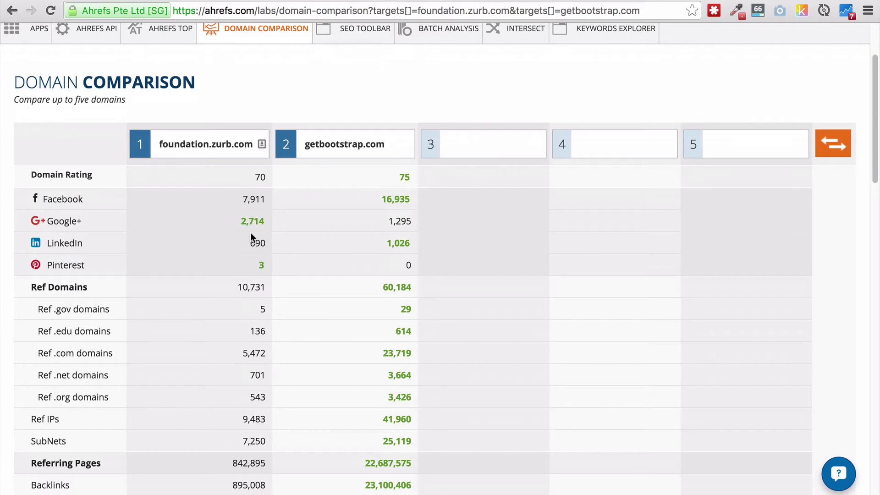
{"action": "scroll", "coordinate": [251, 237], "scroll_direction": "down", "scroll_amount": 1}
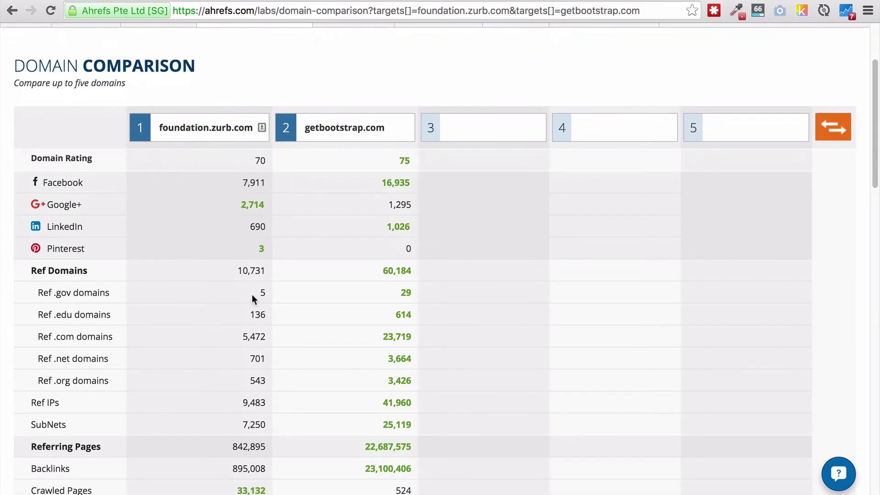
{"action": "scroll", "coordinate": [253, 298], "scroll_direction": "down", "scroll_amount": 3}
{"action": "scroll", "coordinate": [253, 298], "scroll_direction": "down", "scroll_amount": 10}
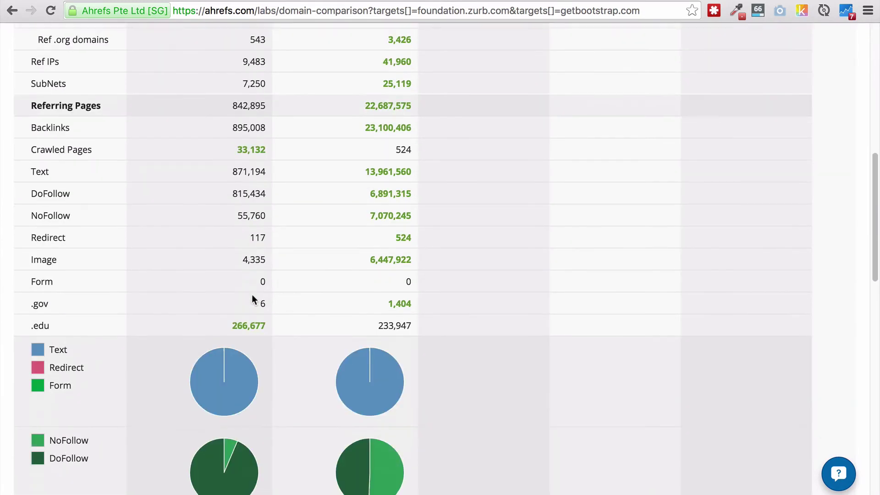
{"action": "scroll", "coordinate": [252, 296], "scroll_direction": "down", "scroll_amount": 4}
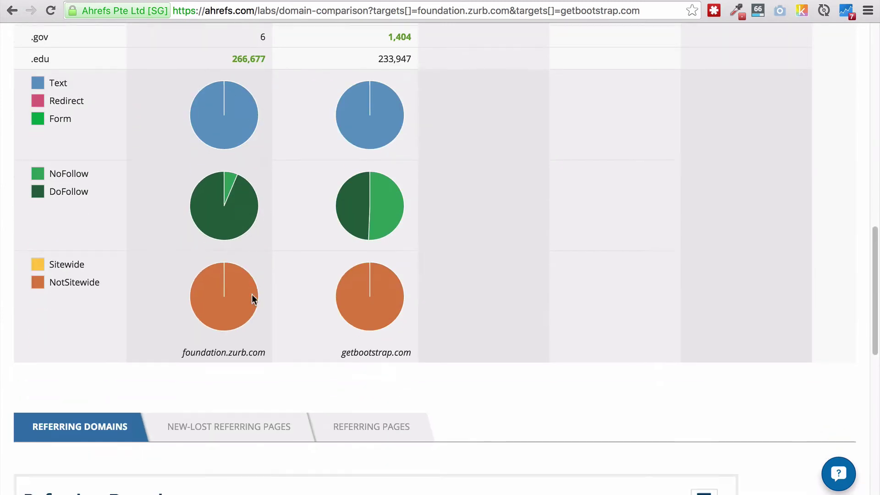
{"action": "scroll", "coordinate": [253, 299], "scroll_direction": "down", "scroll_amount": 10}
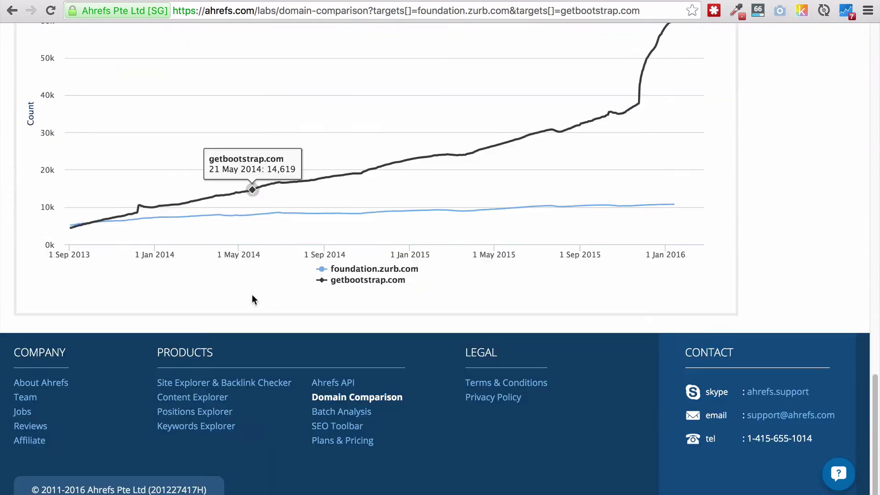
{"action": "scroll", "coordinate": [253, 298], "scroll_direction": "up", "scroll_amount": 20}
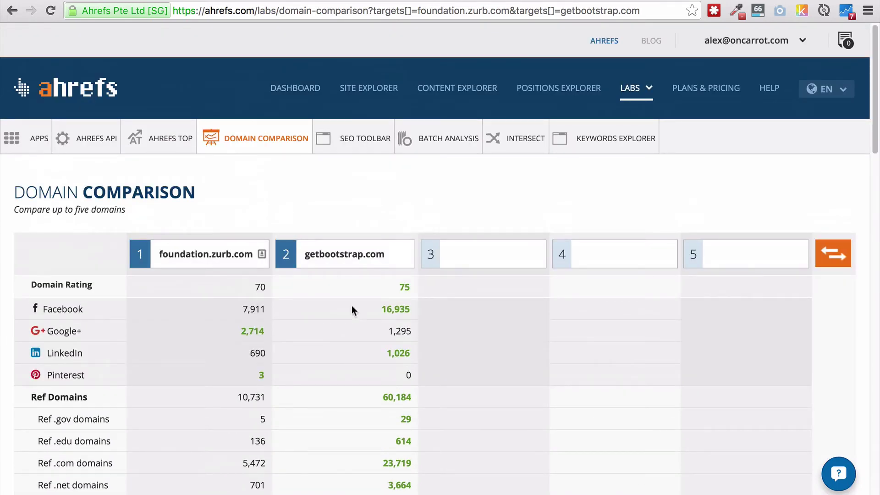
View the SEO Toolbar page, and look over the index options of the Batch Analysis tool
{"action": "left_click", "coordinate": [332, 139]}
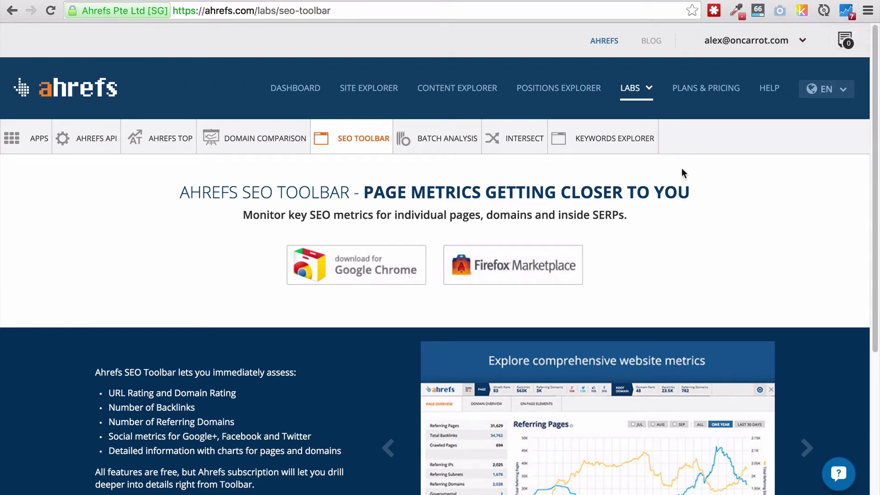
{"action": "left_click", "coordinate": [446, 135]}
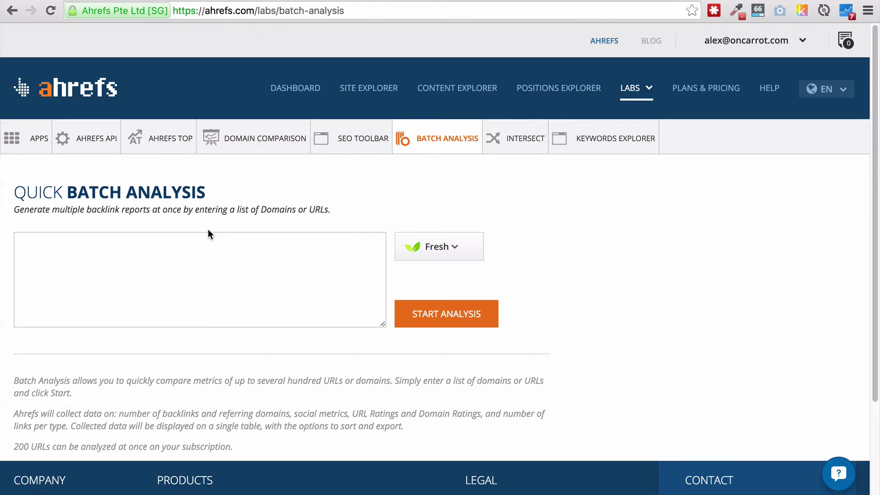
{"action": "left_click", "coordinate": [455, 246]}
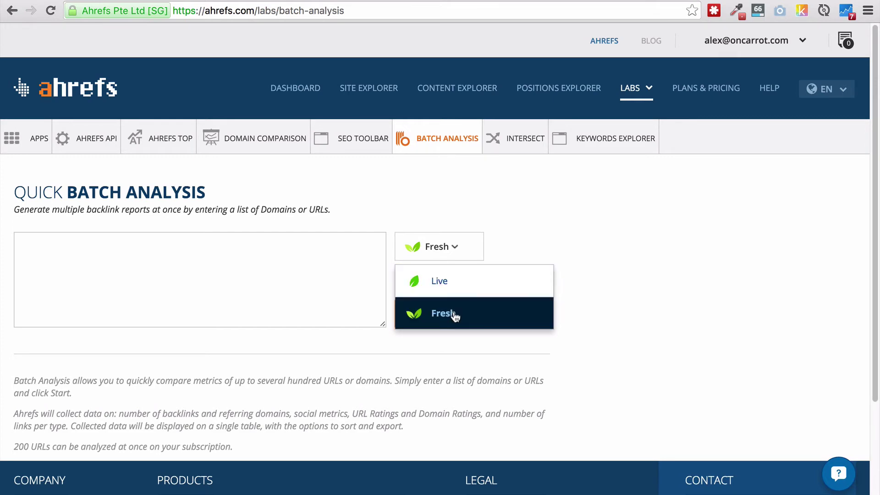
{"action": "left_click", "coordinate": [666, 237]}
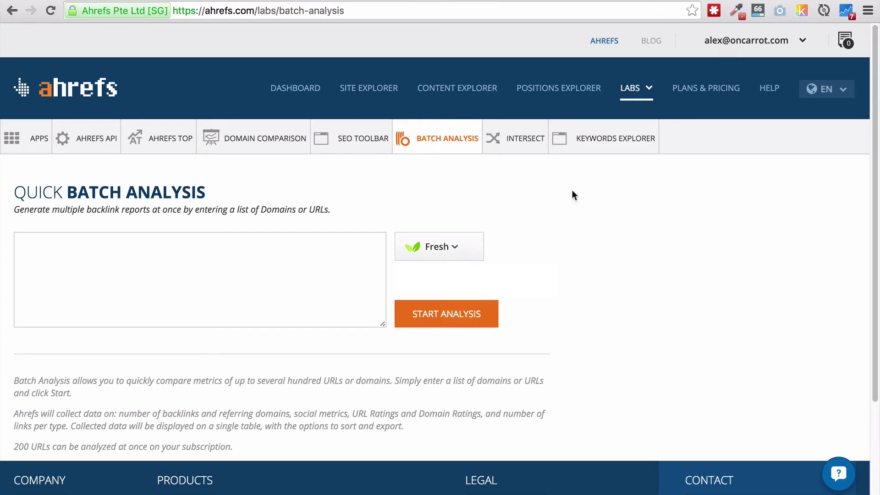
Open the Link Intersect tool and look over its target domain fields and optional exclusion field
{"action": "left_click", "coordinate": [527, 149]}
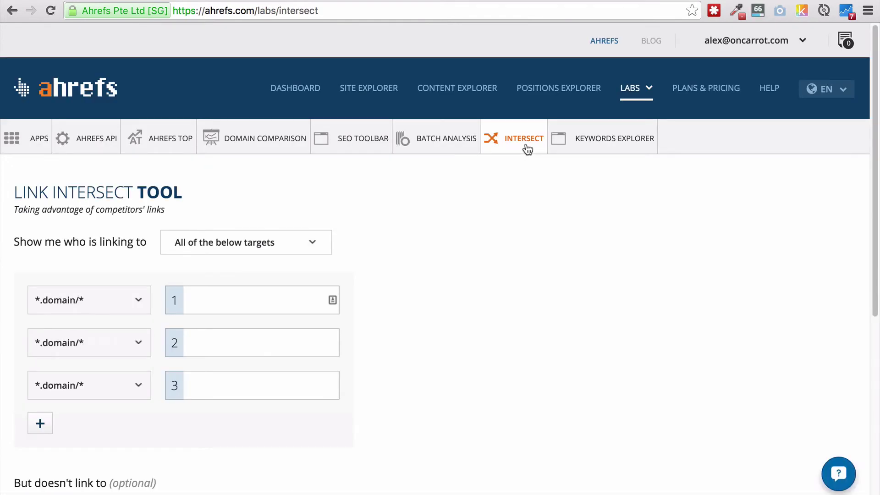
{"action": "scroll", "coordinate": [528, 149], "scroll_direction": "down", "scroll_amount": 1}
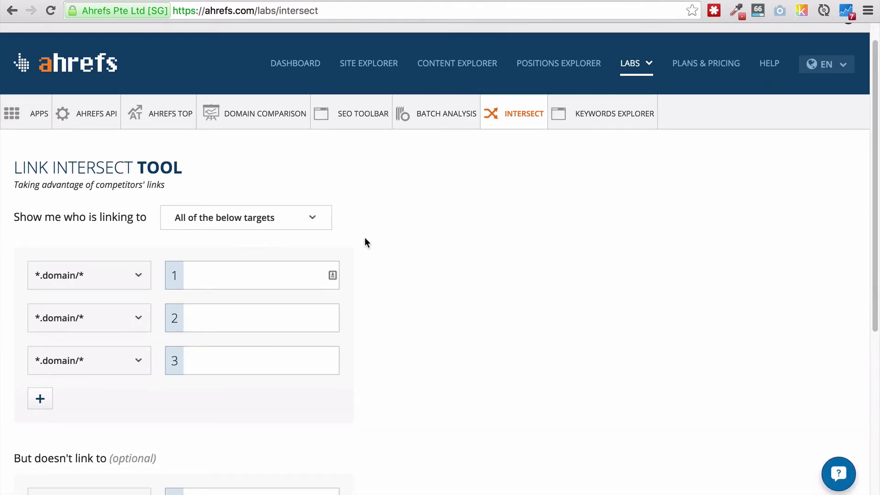
{"action": "scroll", "coordinate": [364, 237], "scroll_direction": "down", "scroll_amount": 3}
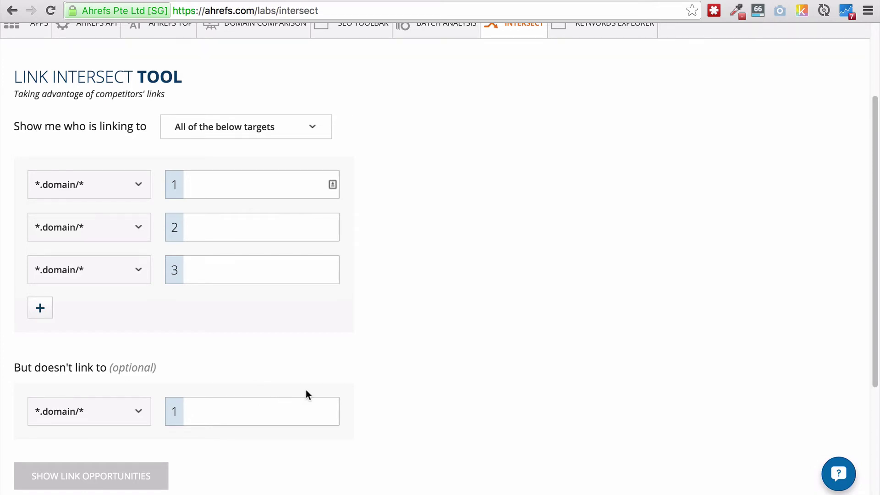
{"action": "scroll", "coordinate": [309, 391], "scroll_direction": "down", "scroll_amount": 1}
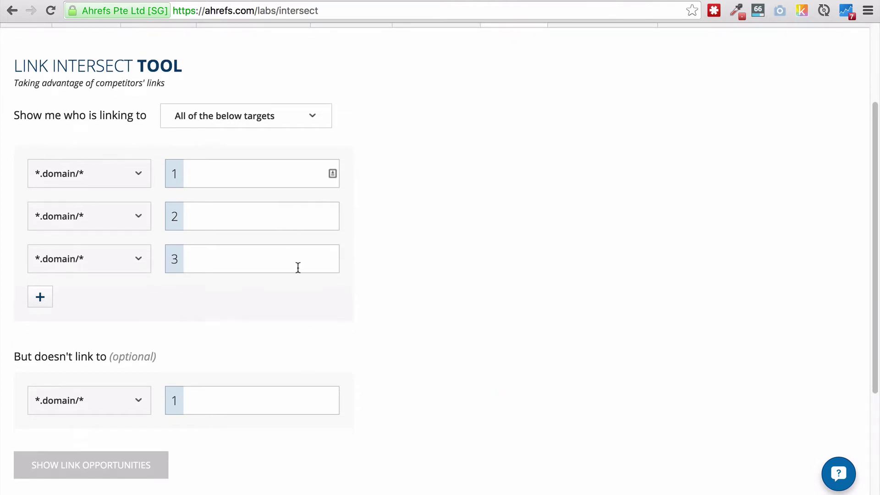
{"action": "scroll", "coordinate": [298, 267], "scroll_direction": "down", "scroll_amount": 1}
{"action": "scroll", "coordinate": [298, 268], "scroll_direction": "up", "scroll_amount": 1}
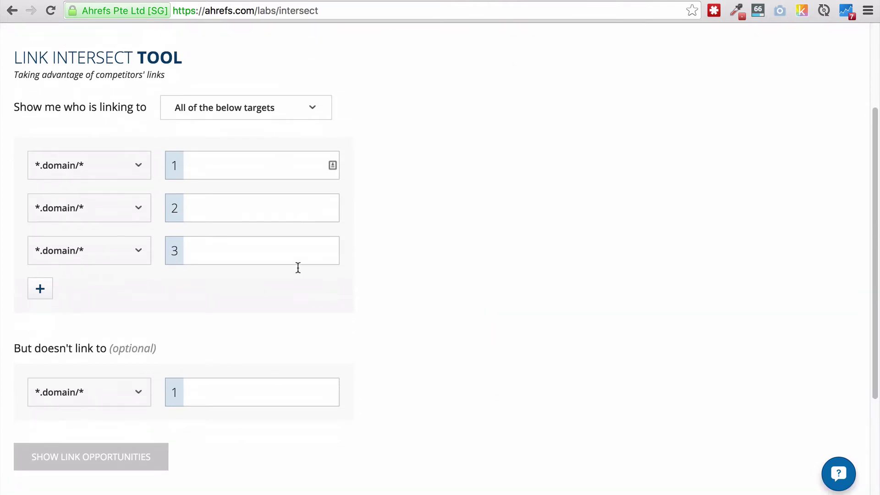
{"action": "scroll", "coordinate": [312, 287], "scroll_direction": "up", "scroll_amount": 3}
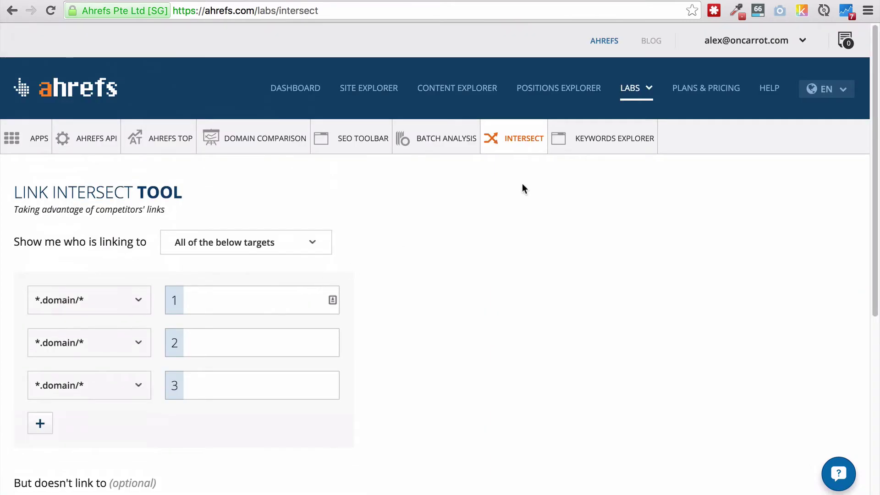
Open Keywords Explorer and search for keyword ideas for "html framework"
{"action": "left_click", "coordinate": [623, 142]}
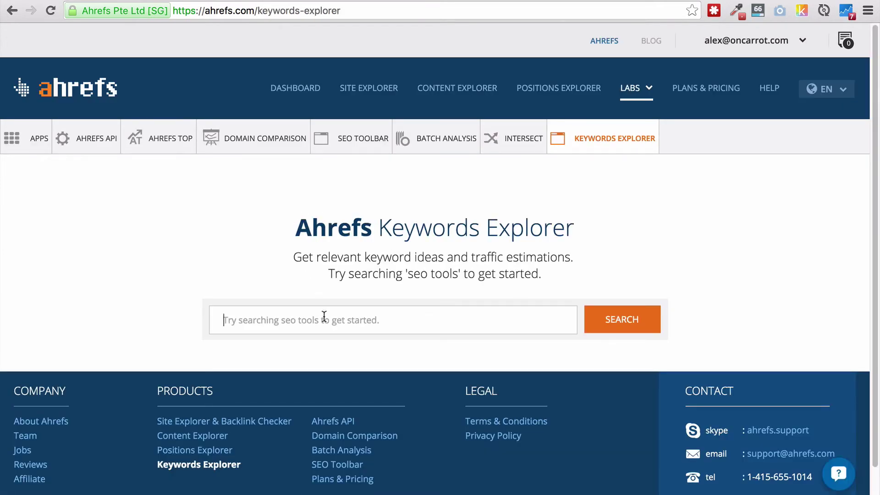
{"action": "type", "text": "html fram"}
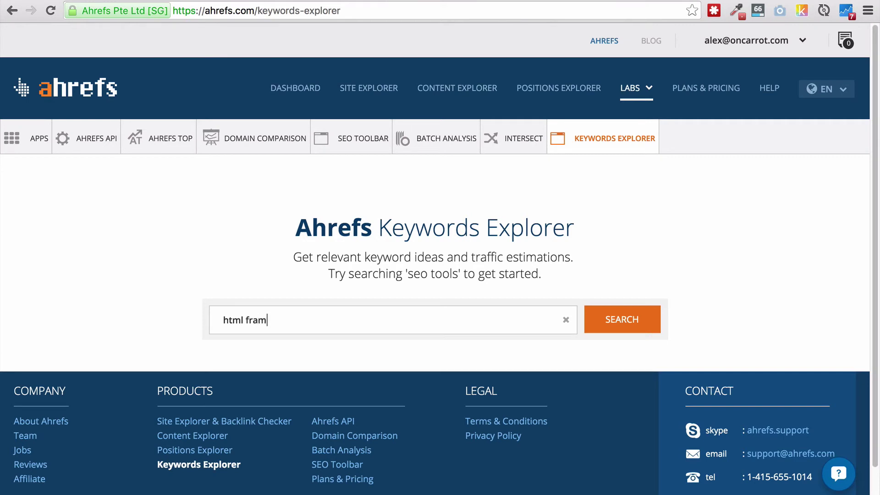
{"action": "type", "text": "ework"}
{"action": "key", "text": "Return"}
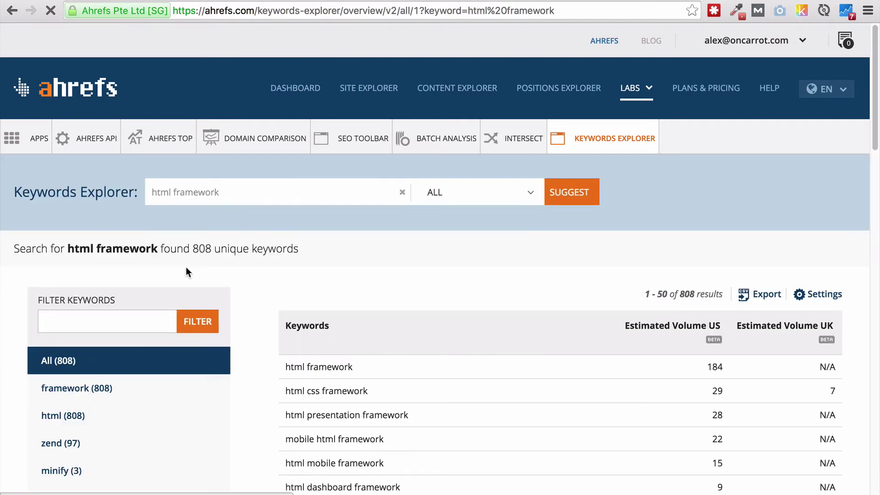
Examine the suggested keywords with their estimated US and UK volumes and the keyword filter groups
{"action": "scroll", "coordinate": [313, 247], "scroll_direction": "down", "scroll_amount": 3}
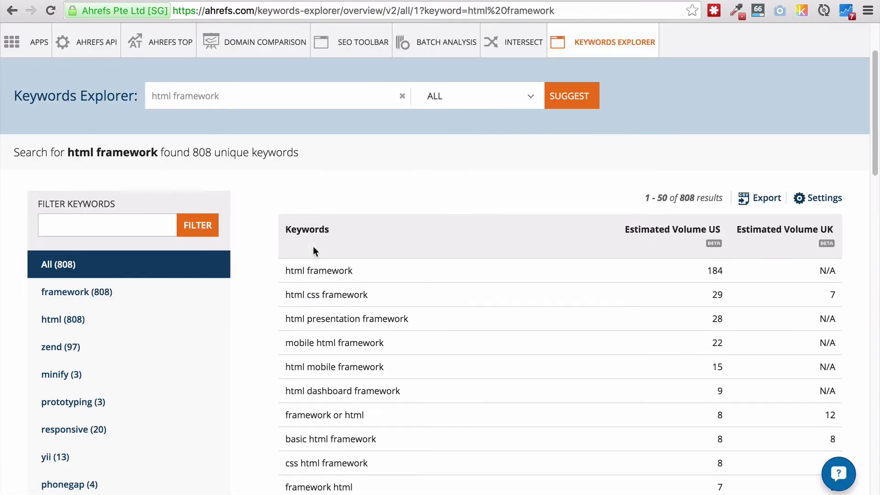
{"action": "scroll", "coordinate": [313, 250], "scroll_direction": "down", "scroll_amount": 3}
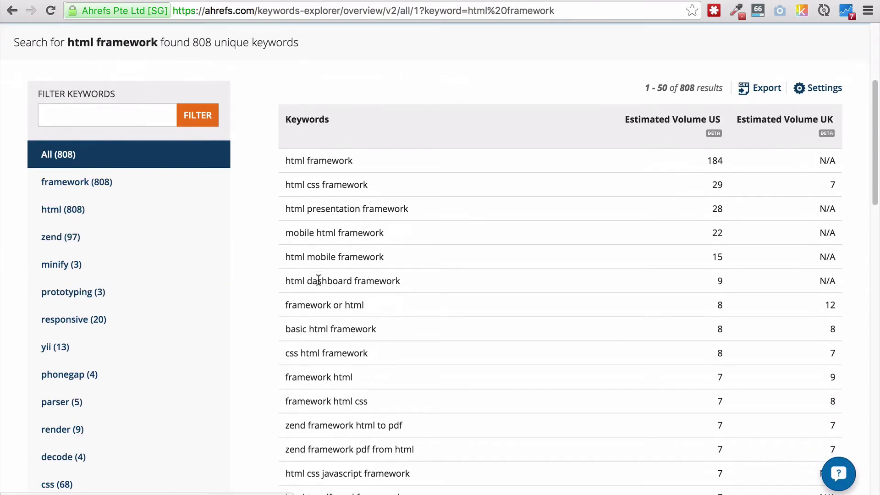
{"action": "scroll", "coordinate": [318, 279], "scroll_direction": "down", "scroll_amount": 8}
{"action": "scroll", "coordinate": [332, 318], "scroll_direction": "down", "scroll_amount": 2}
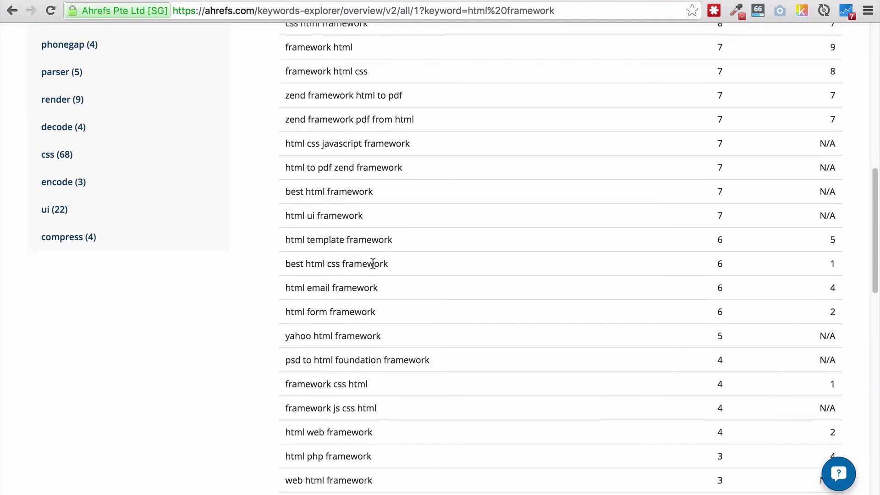
{"action": "scroll", "coordinate": [391, 278], "scroll_direction": "up", "scroll_amount": 10}
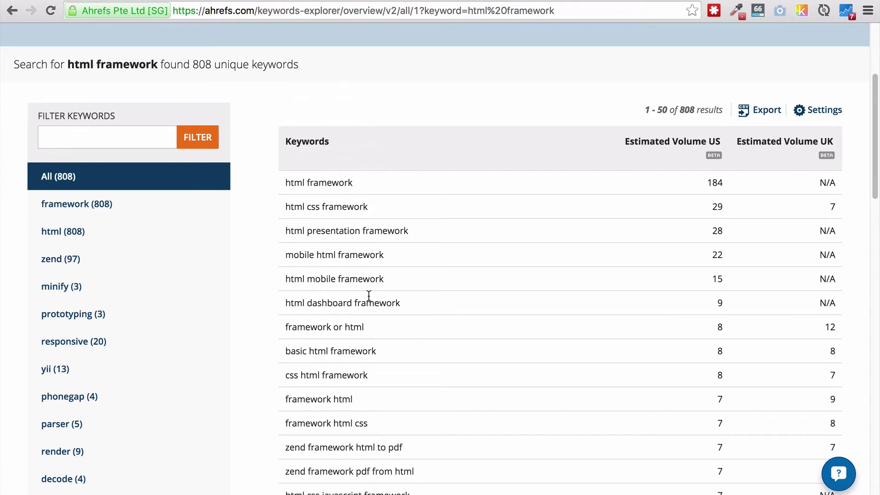
Finish looking over the "html framework" keyword suggestions and return to the dashboard's campaign overview
{"action": "scroll", "coordinate": [369, 280], "scroll_direction": "up", "scroll_amount": 1}
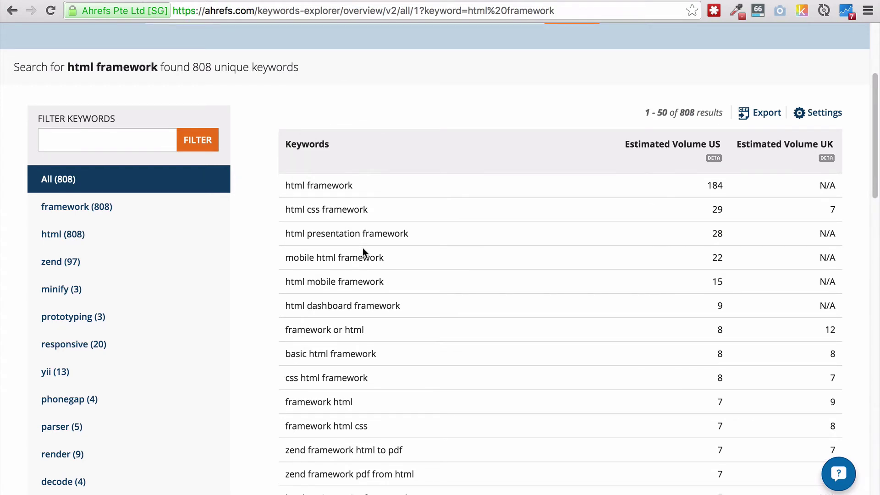
{"action": "scroll", "coordinate": [362, 247], "scroll_direction": "up", "scroll_amount": 3}
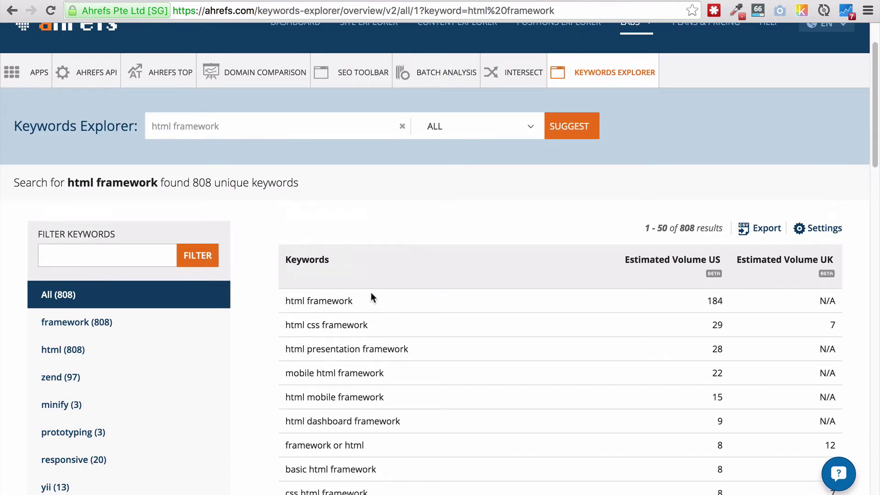
{"action": "scroll", "coordinate": [371, 296], "scroll_direction": "up", "scroll_amount": 2}
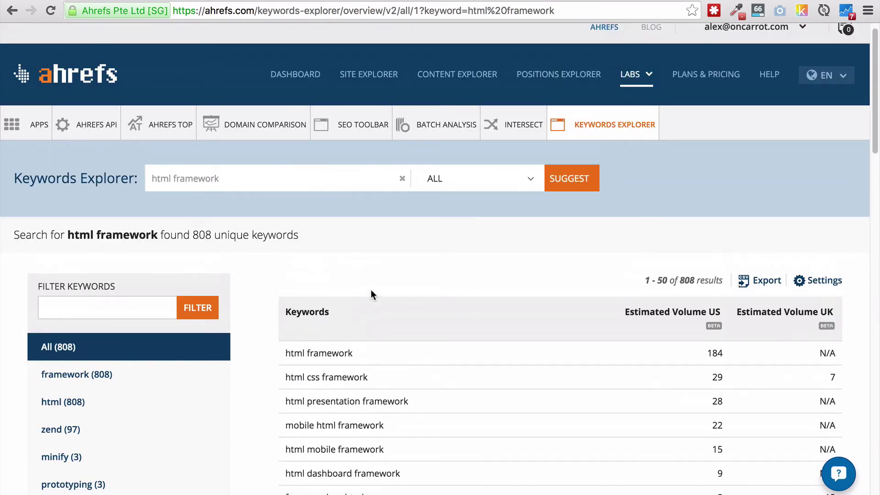
{"action": "scroll", "coordinate": [371, 290], "scroll_direction": "up", "scroll_amount": 1}
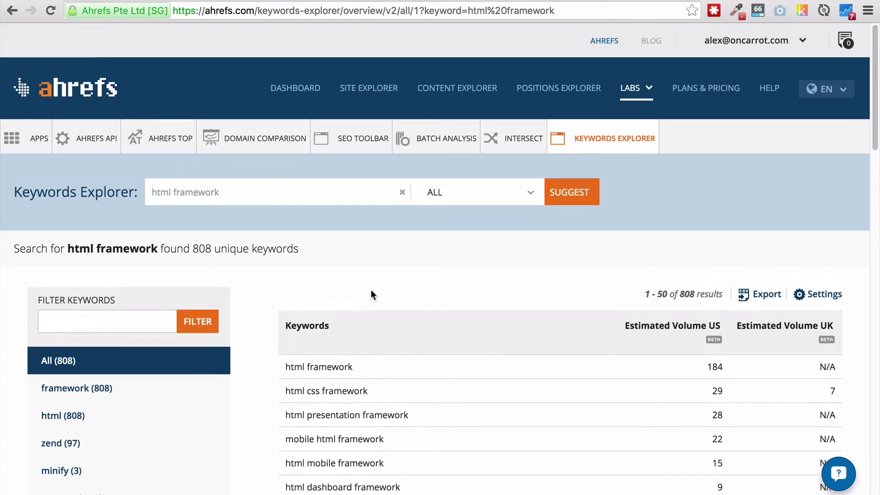
{"action": "left_click", "coordinate": [93, 85]}
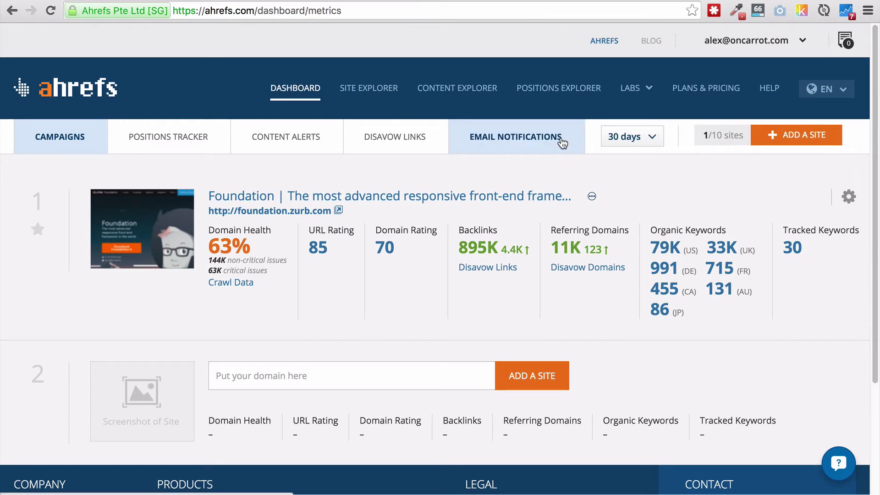
View the dashboard's Disavow Links and Content Alerts pages
{"action": "left_click", "coordinate": [413, 140]}
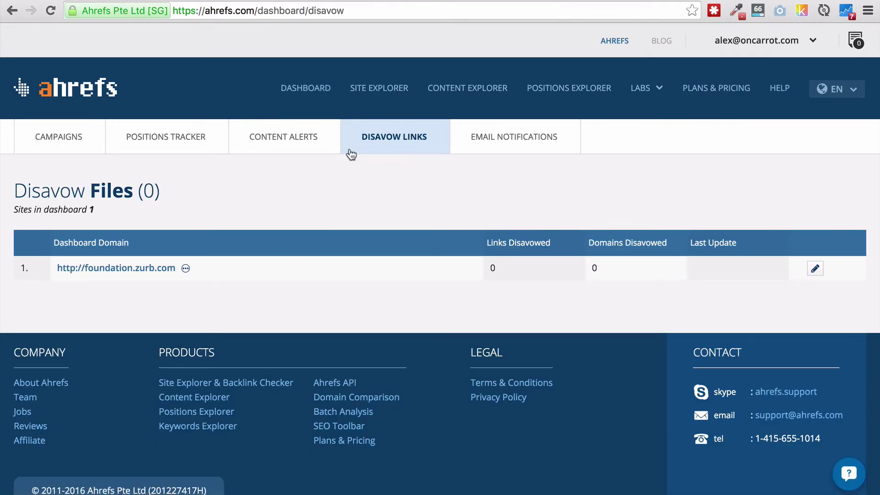
{"action": "left_click", "coordinate": [200, 143]}
{"action": "left_click", "coordinate": [256, 140]}
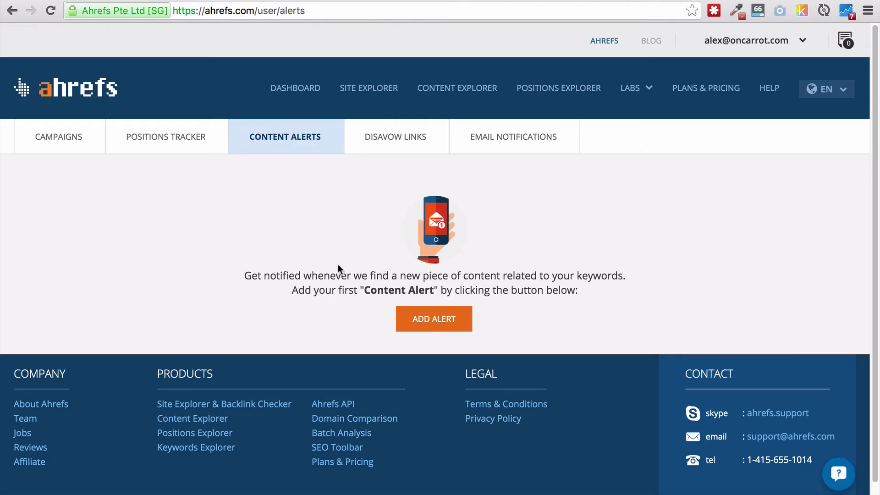
Review the tracked keywords for foundation.zurb.com in the Positions Tracker and return to the Campaigns overview
{"action": "left_click", "coordinate": [178, 134]}
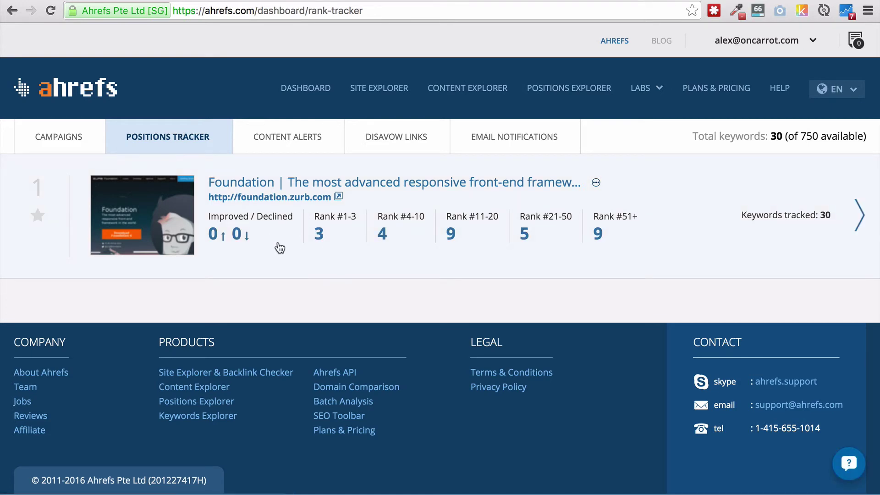
{"action": "left_click", "coordinate": [862, 219]}
{"action": "scroll", "coordinate": [275, 218], "scroll_direction": "down", "scroll_amount": 1}
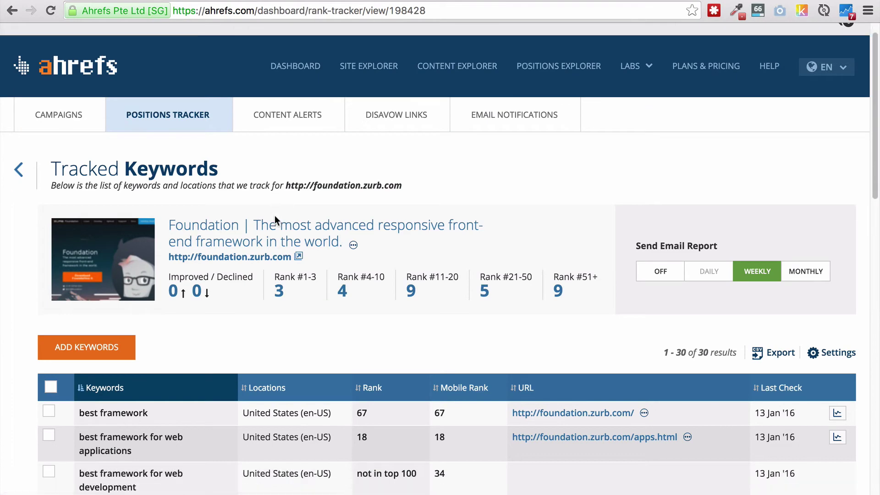
{"action": "scroll", "coordinate": [275, 219], "scroll_direction": "down", "scroll_amount": 4}
{"action": "scroll", "coordinate": [275, 220], "scroll_direction": "up", "scroll_amount": 5}
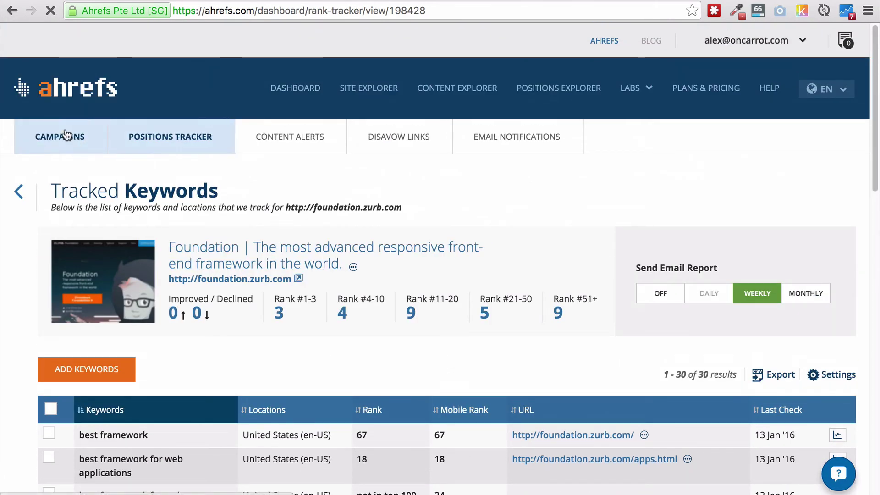
{"action": "left_click", "coordinate": [65, 136]}
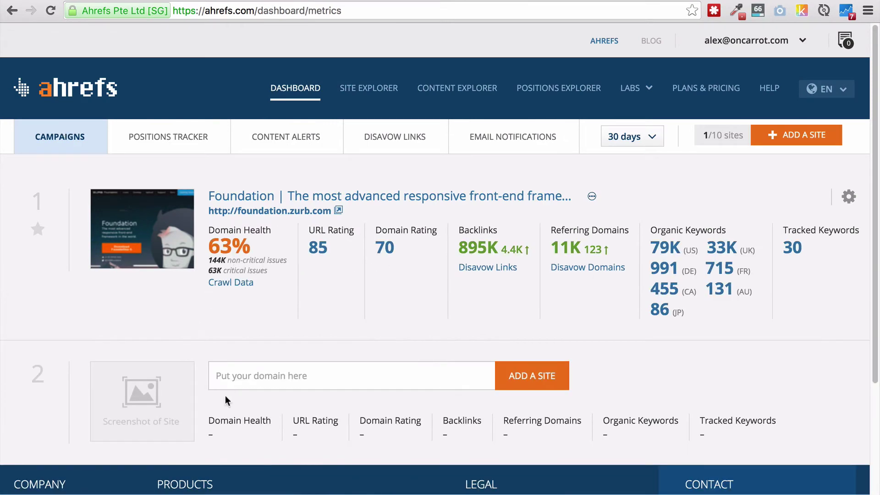
{"action": "scroll", "coordinate": [229, 376], "scroll_direction": "down", "scroll_amount": 1}
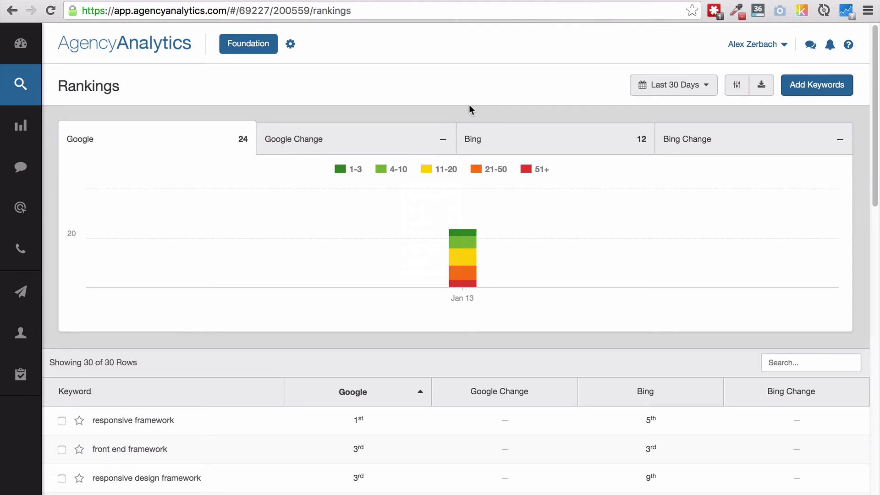
In AgencyAnalytics, open the Foundation campaign's dashboard, look through the widgets that can be added, and close the list
{"action": "mouse_move", "coordinate": [452, 201]}
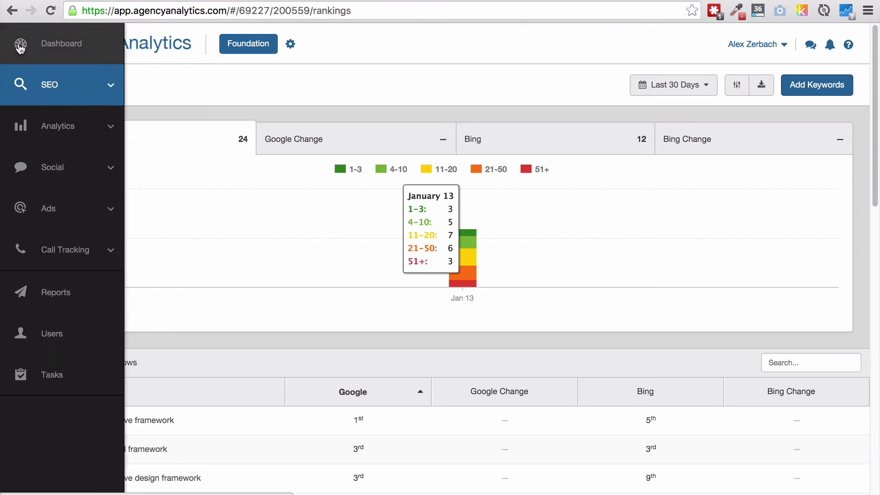
{"action": "left_click", "coordinate": [84, 41]}
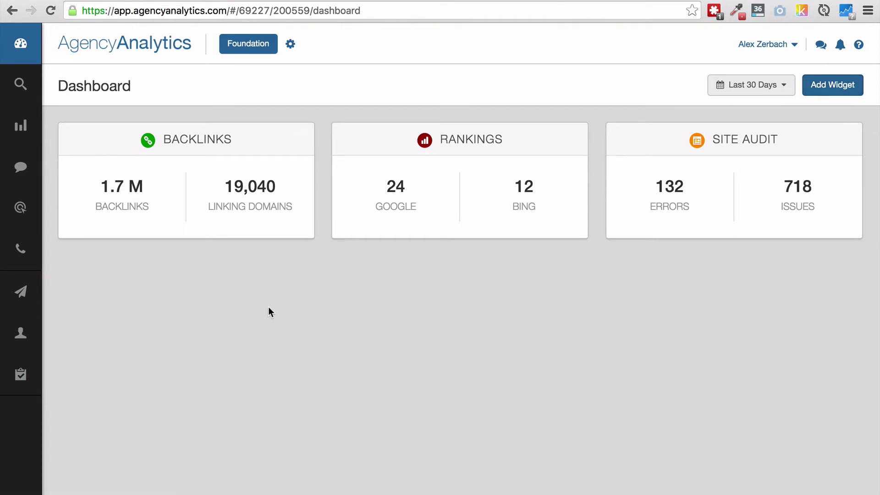
{"action": "left_click", "coordinate": [827, 85]}
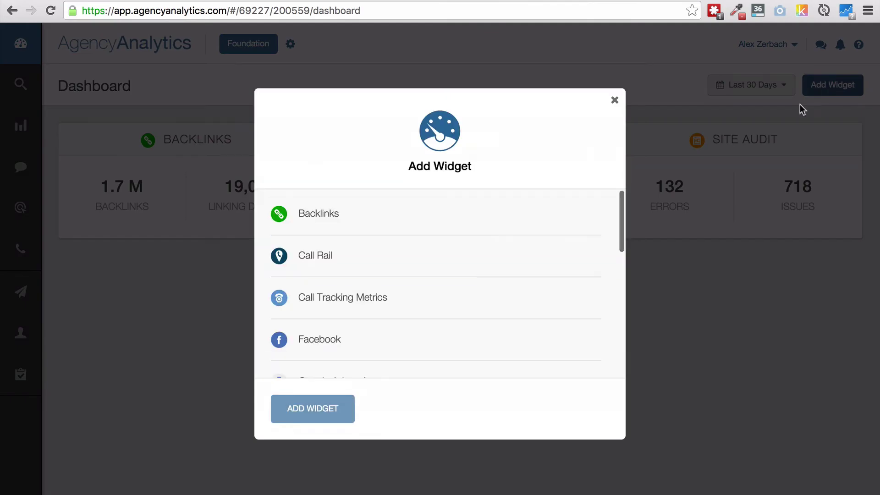
{"action": "scroll", "coordinate": [430, 301], "scroll_direction": "down", "scroll_amount": 2}
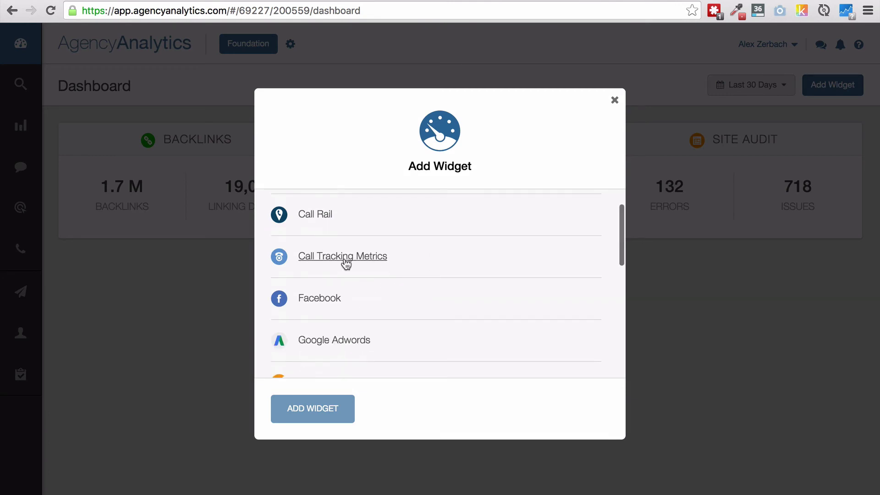
{"action": "scroll", "coordinate": [346, 265], "scroll_direction": "down", "scroll_amount": 1}
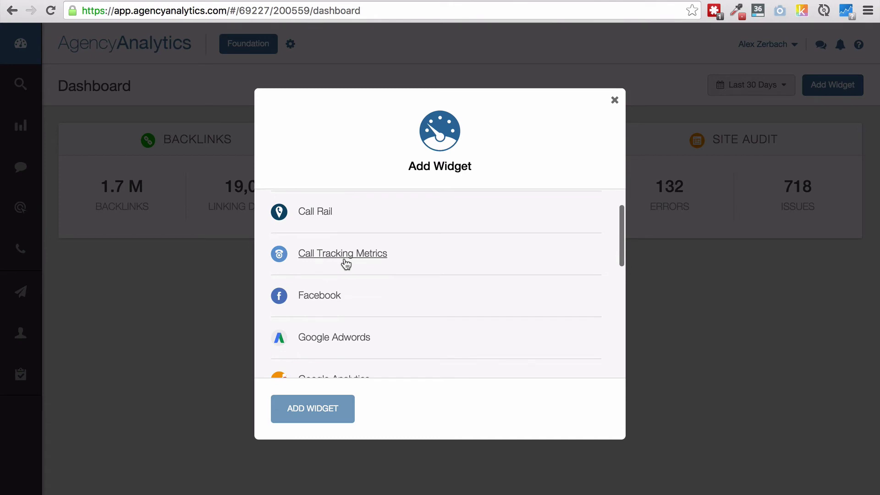
{"action": "scroll", "coordinate": [346, 264], "scroll_direction": "down", "scroll_amount": 2}
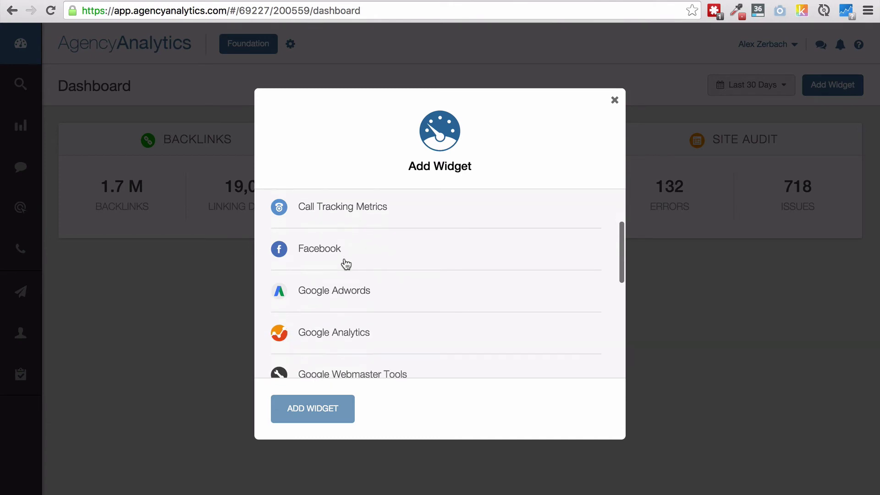
{"action": "scroll", "coordinate": [346, 264], "scroll_direction": "down", "scroll_amount": 6}
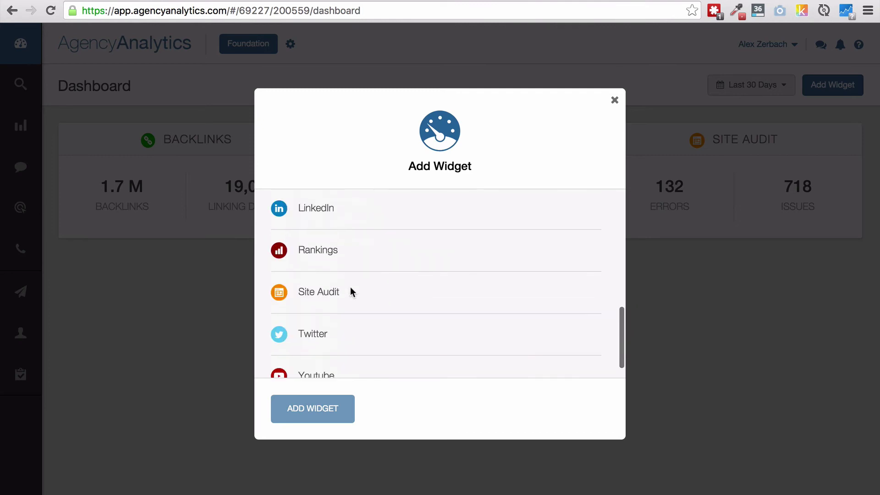
{"action": "scroll", "coordinate": [352, 287], "scroll_direction": "up", "scroll_amount": 10}
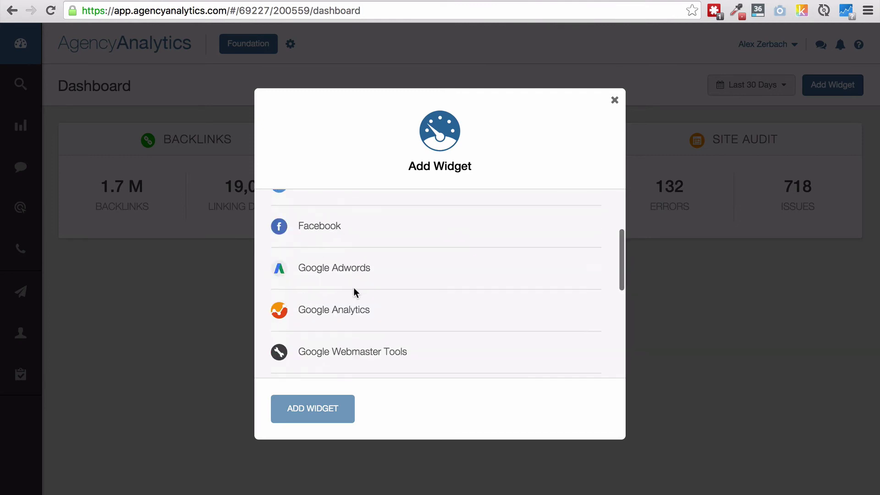
{"action": "left_click", "coordinate": [615, 100]}
Open the campaign's Rankings page and try sorting the keyword table by Google Change and by Google rank
{"action": "mouse_move", "coordinate": [28, 85]}
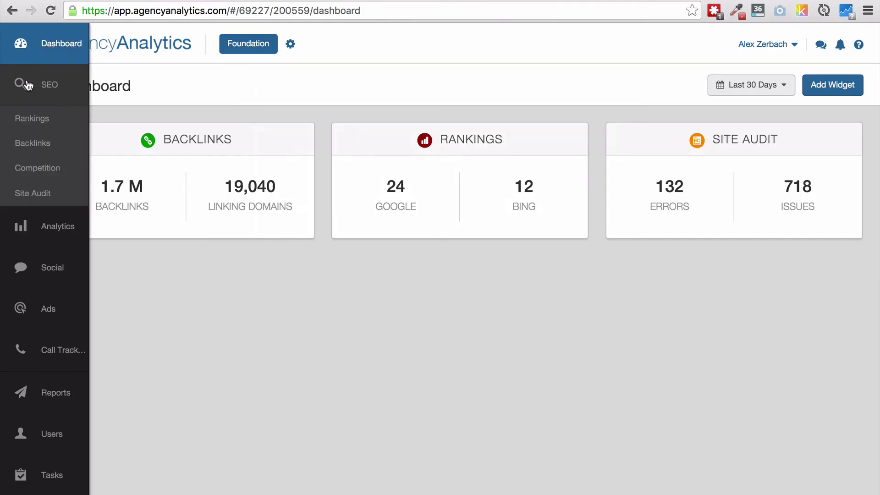
{"action": "left_click", "coordinate": [43, 122]}
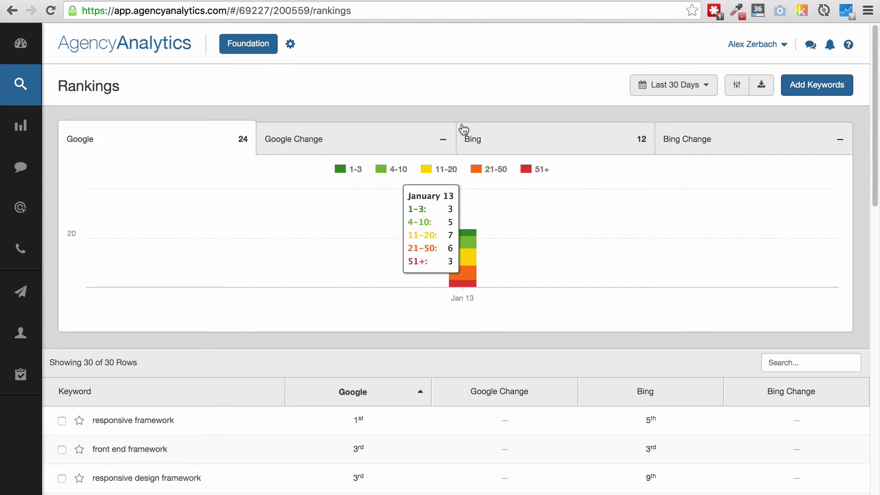
{"action": "scroll", "coordinate": [272, 259], "scroll_direction": "down", "scroll_amount": 5}
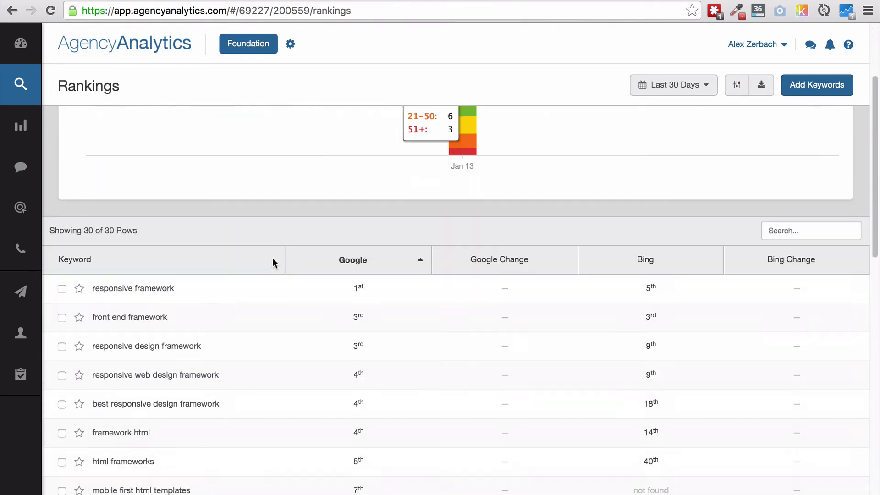
{"action": "scroll", "coordinate": [273, 262], "scroll_direction": "up", "scroll_amount": 2}
{"action": "scroll", "coordinate": [274, 263], "scroll_direction": "down", "scroll_amount": 1}
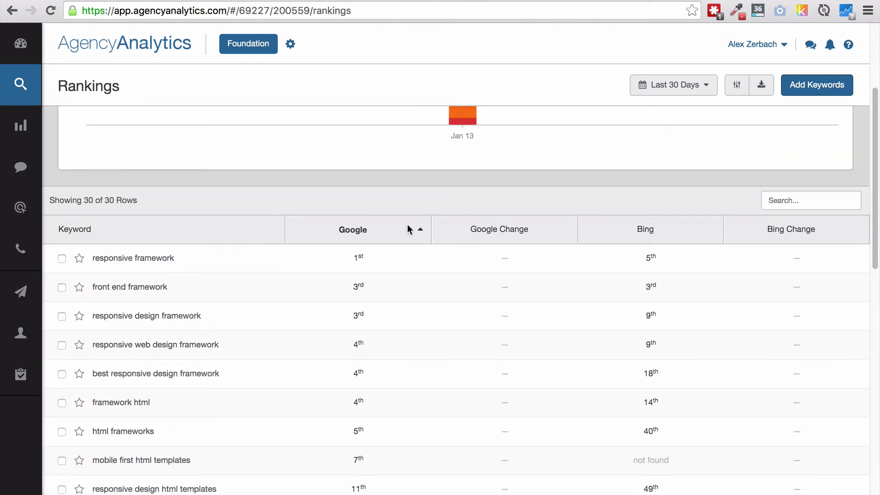
{"action": "left_click", "coordinate": [471, 232]}
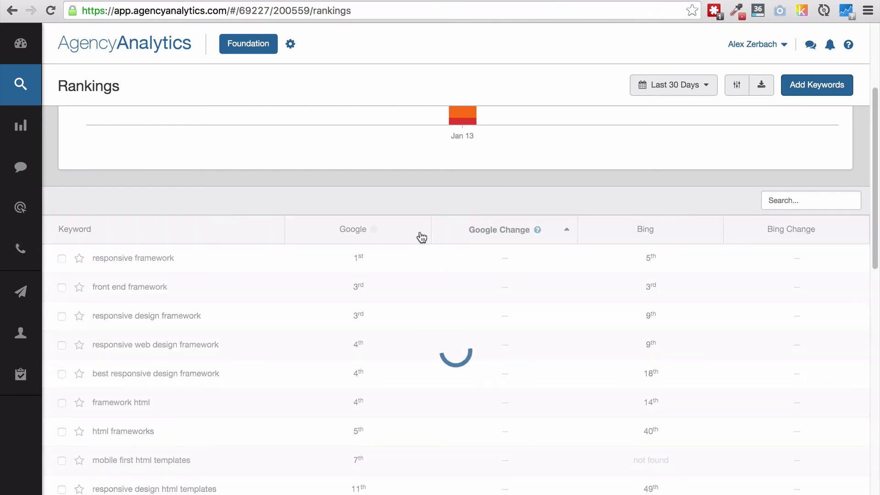
{"action": "left_click", "coordinate": [380, 237]}
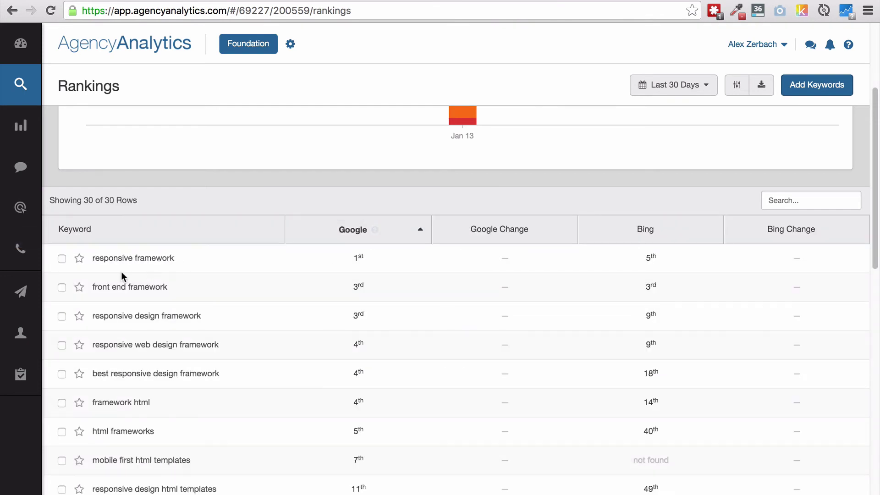
Star the keyword "responsive framework" and sort the rankings table by Bing Change
{"action": "left_click", "coordinate": [80, 259]}
{"action": "left_click", "coordinate": [773, 235]}
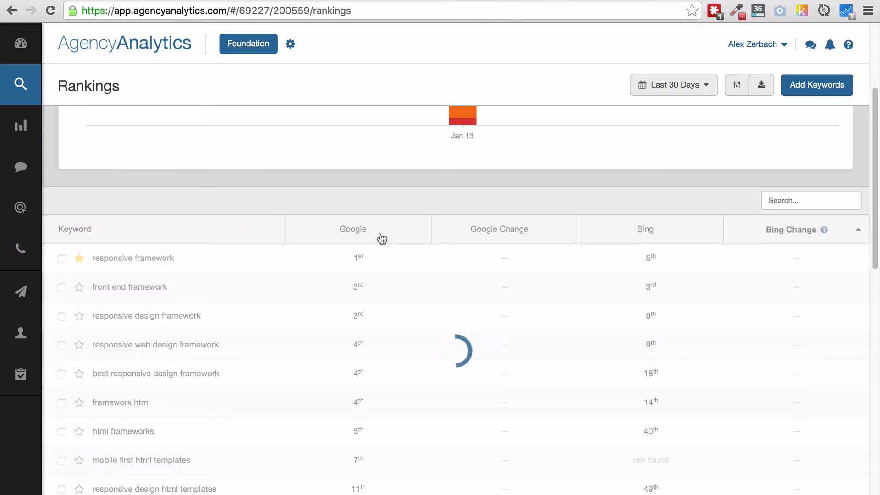
{"action": "left_click", "coordinate": [62, 288]}
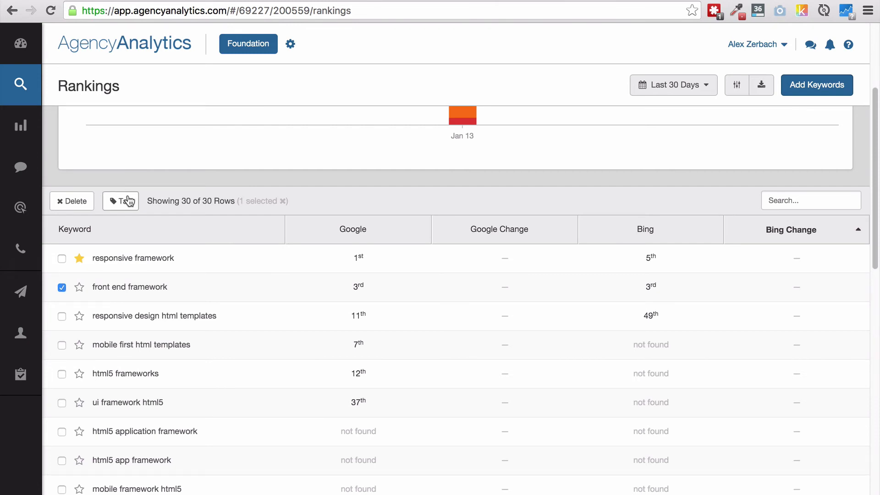
{"action": "left_click", "coordinate": [61, 288]}
Add the Backlinks, Google Url and Local Searches metrics to the rankings table and look over the new columns
{"action": "scroll", "coordinate": [477, 289], "scroll_direction": "up", "scroll_amount": 4}
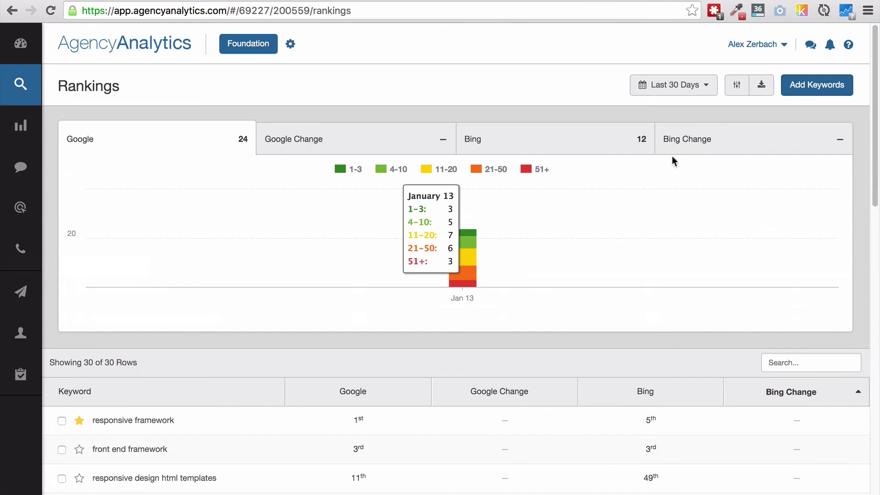
{"action": "left_click", "coordinate": [737, 85]}
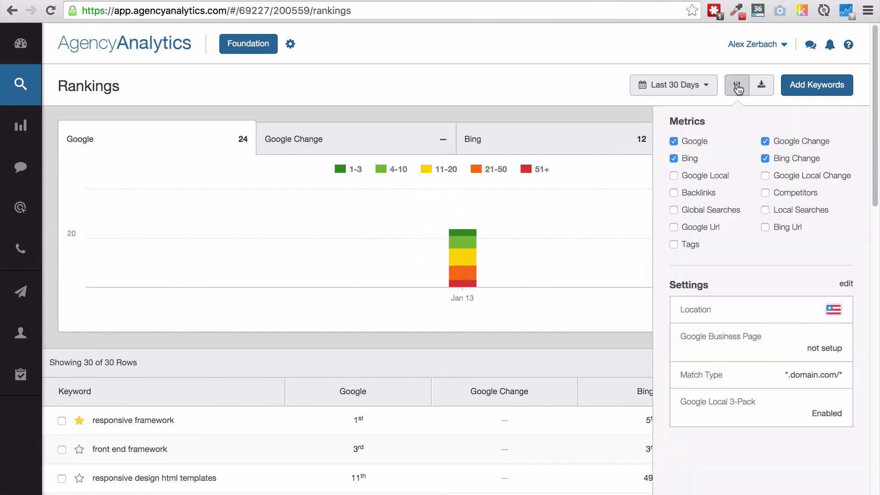
{"action": "left_click", "coordinate": [708, 193]}
{"action": "left_click", "coordinate": [705, 226]}
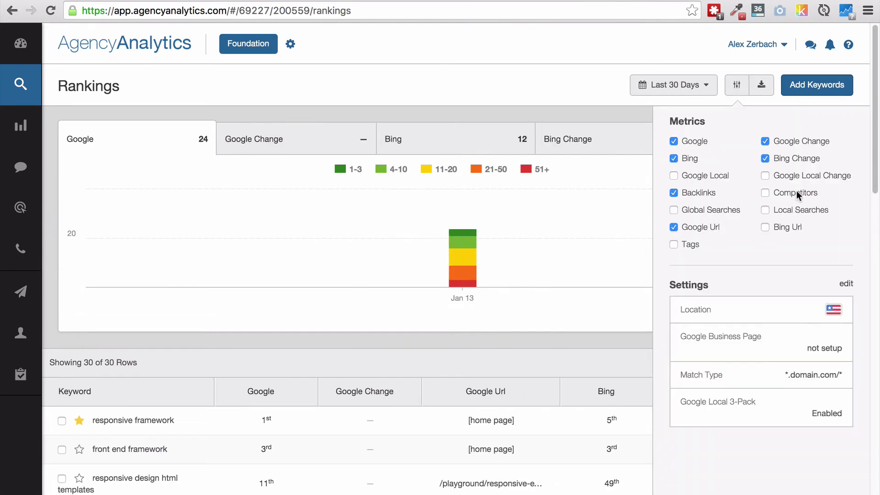
{"action": "left_click", "coordinate": [803, 210]}
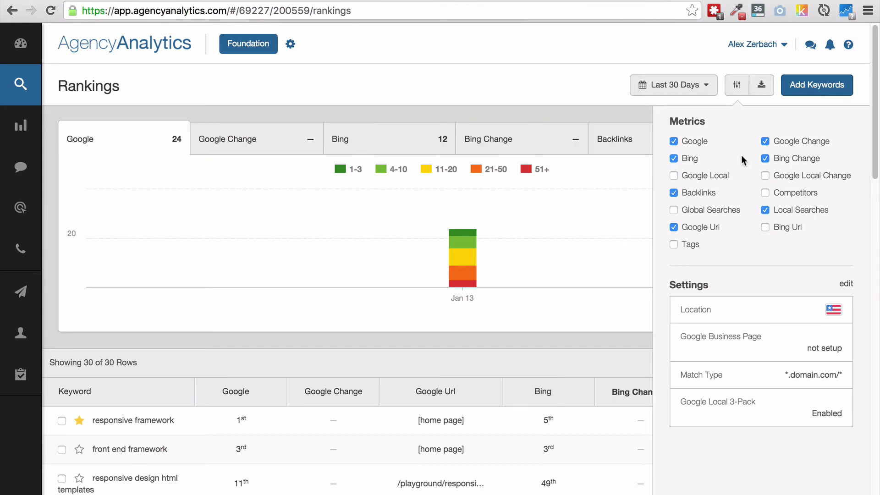
{"action": "left_click", "coordinate": [737, 87]}
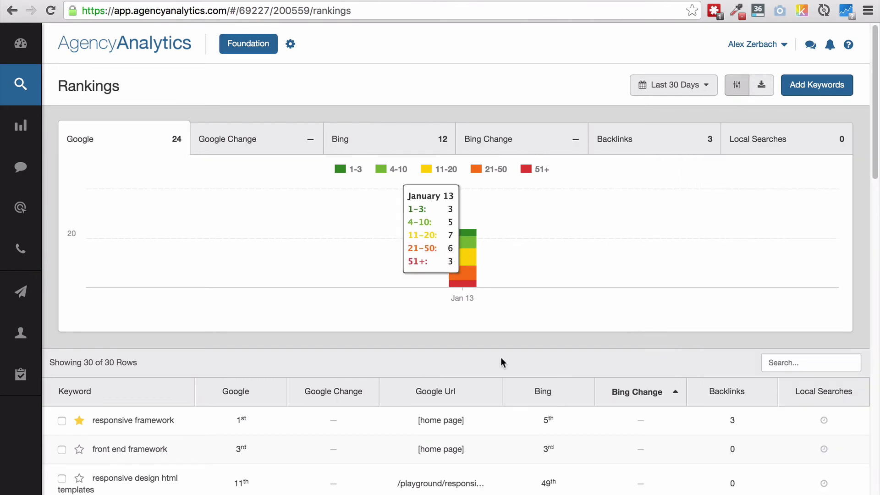
{"action": "scroll", "coordinate": [499, 356], "scroll_direction": "down", "scroll_amount": 1}
{"action": "scroll", "coordinate": [499, 357], "scroll_direction": "down", "scroll_amount": 1}
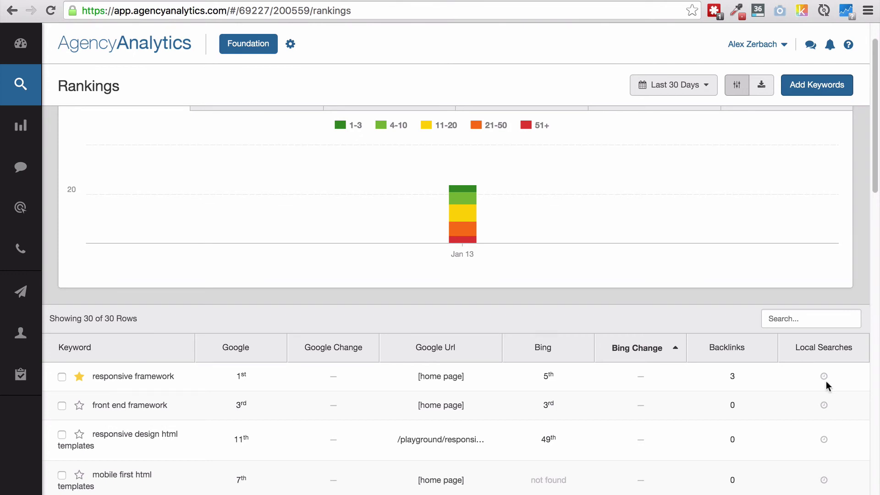
Open the campaign's Backlinks page from the SEO section and look over its Anchor Text table
{"action": "mouse_move", "coordinate": [31, 174]}
{"action": "left_click", "coordinate": [66, 90]}
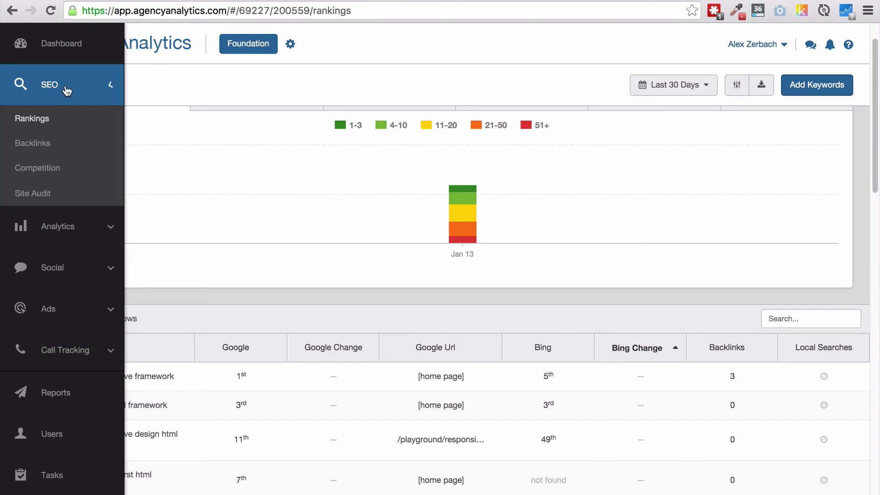
{"action": "left_click", "coordinate": [44, 142]}
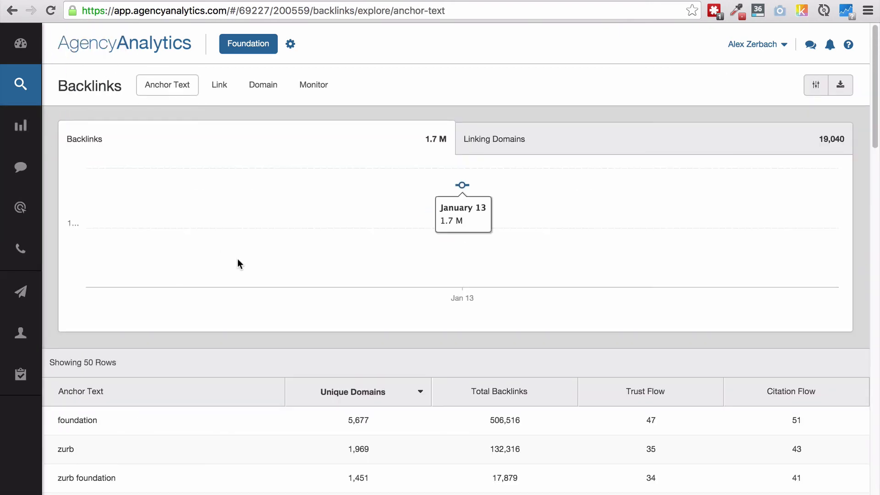
{"action": "scroll", "coordinate": [236, 265], "scroll_direction": "down", "scroll_amount": 3}
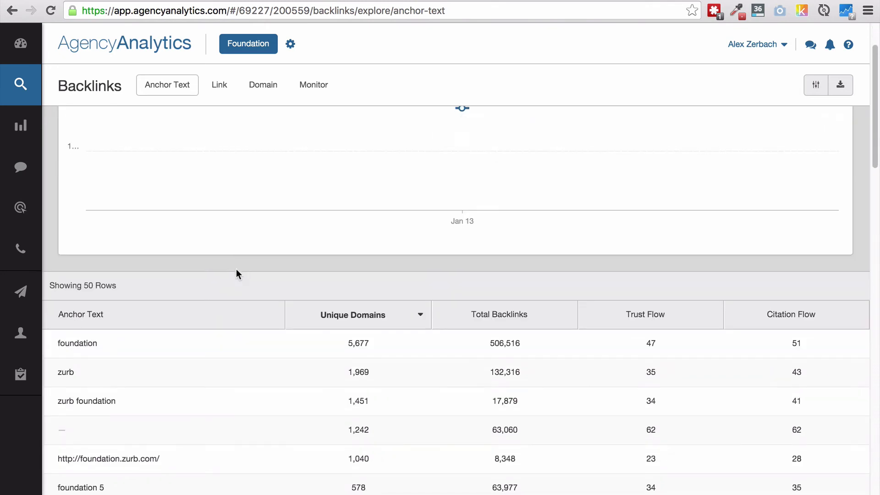
{"action": "scroll", "coordinate": [236, 270], "scroll_direction": "up", "scroll_amount": 3}
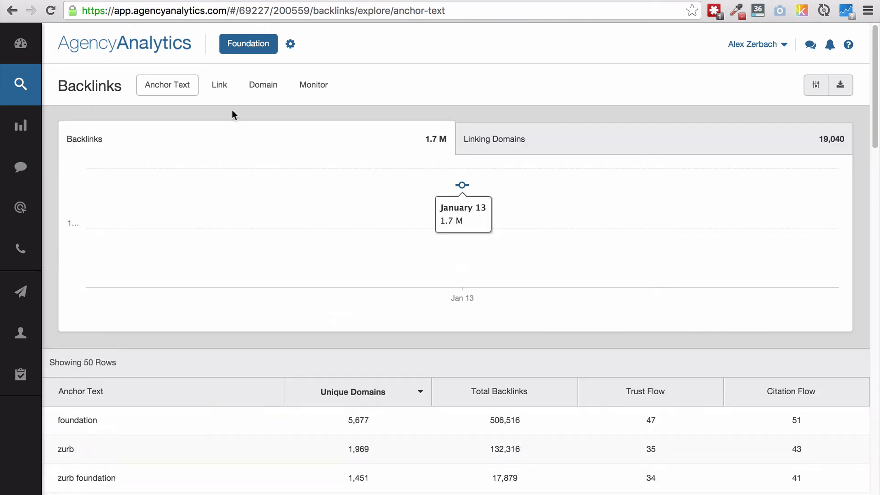
Switch the backlinks report to the Link view and then the Domain view, looking through each table
{"action": "left_click", "coordinate": [228, 87]}
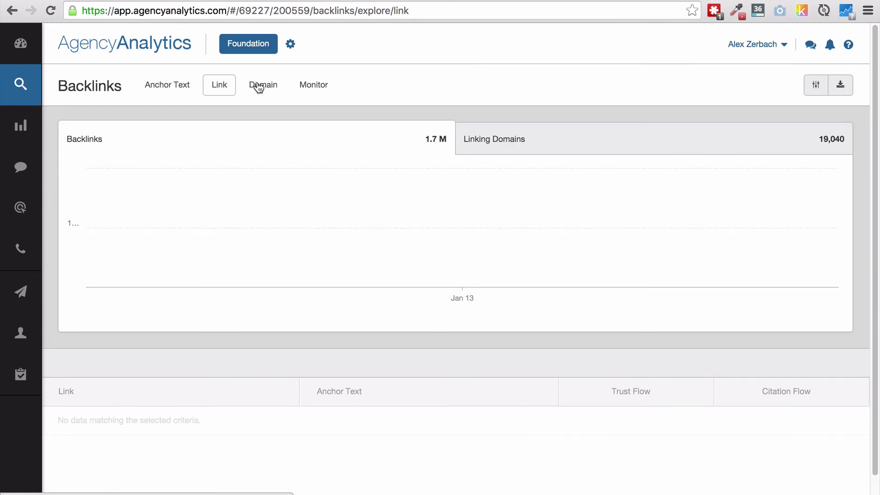
{"action": "scroll", "coordinate": [315, 292], "scroll_direction": "down", "scroll_amount": 5}
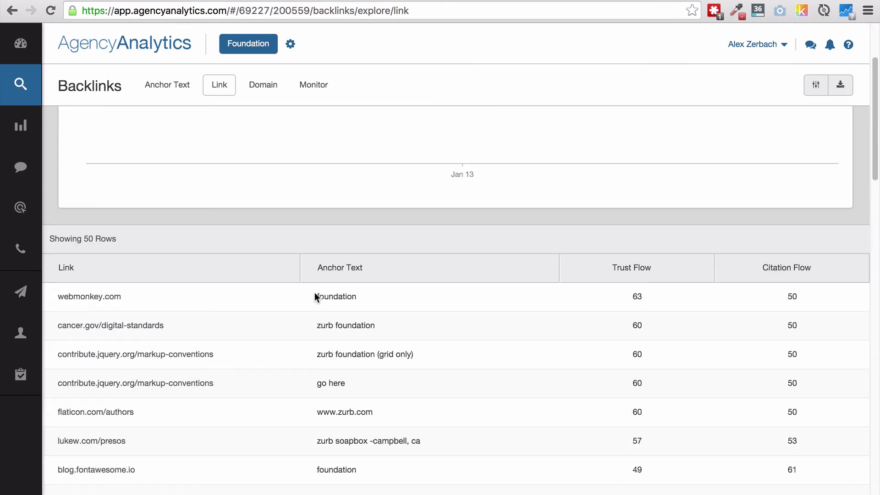
{"action": "scroll", "coordinate": [315, 298], "scroll_direction": "down", "scroll_amount": 1}
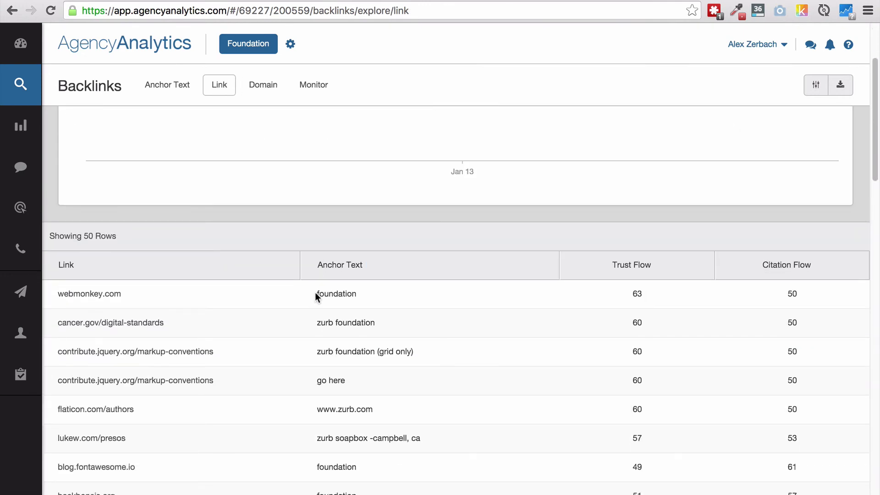
{"action": "scroll", "coordinate": [316, 293], "scroll_direction": "up", "scroll_amount": 6}
{"action": "left_click", "coordinate": [269, 87]}
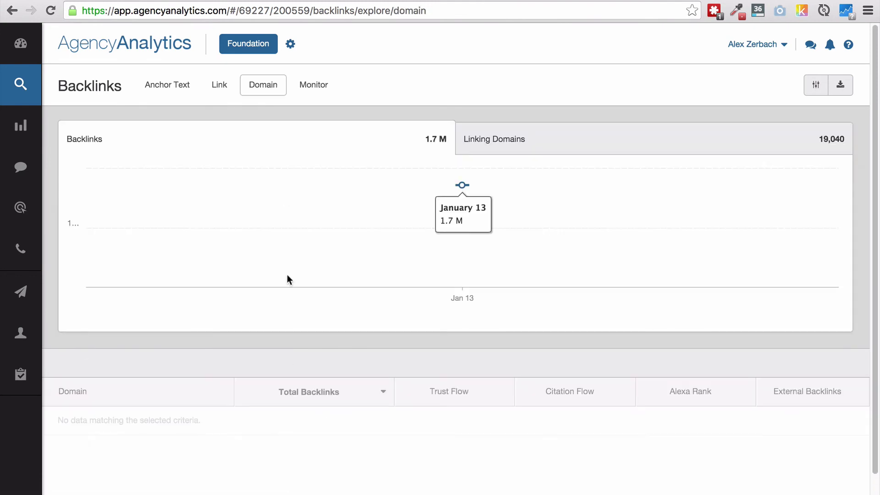
{"action": "scroll", "coordinate": [287, 356], "scroll_direction": "down", "scroll_amount": 5}
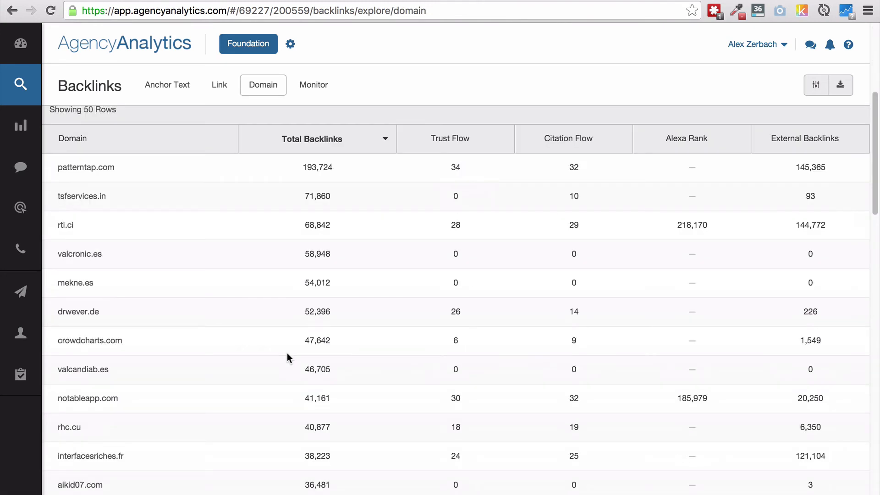
{"action": "scroll", "coordinate": [289, 355], "scroll_direction": "up", "scroll_amount": 5}
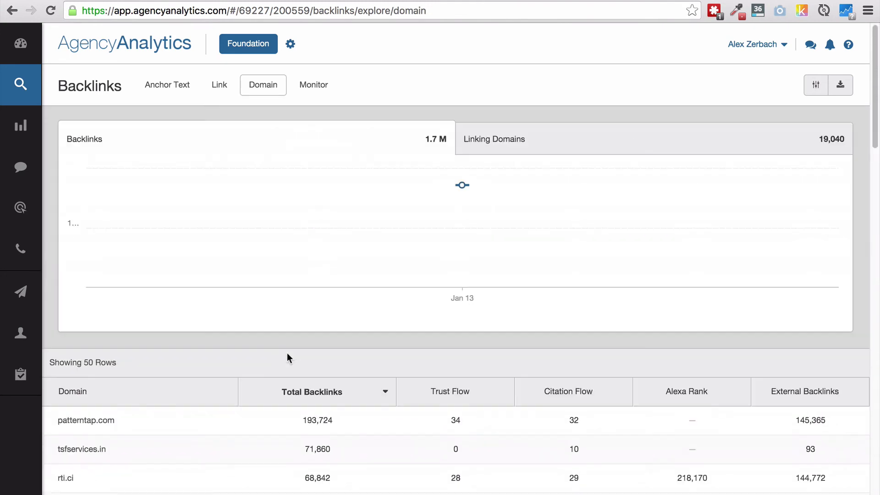
Open the backlink Monitor view, review the Add Backlinks form without submitting it, and return to the Anchor Text view
{"action": "left_click", "coordinate": [323, 86]}
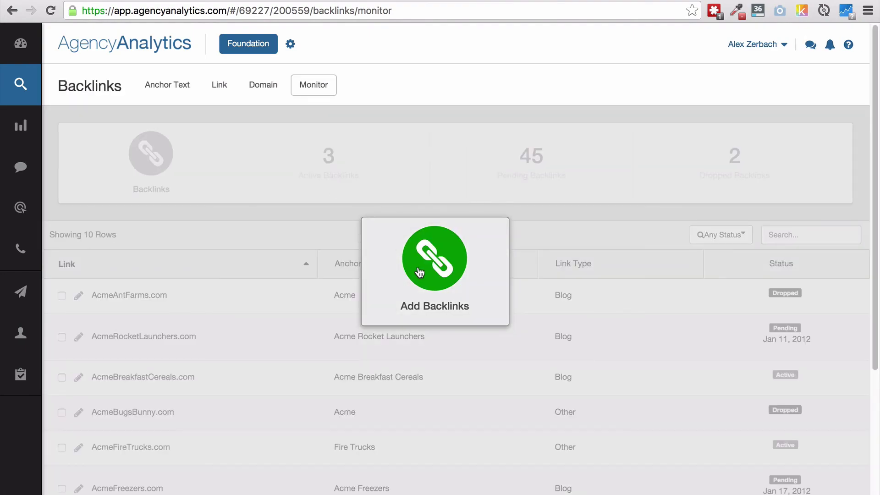
{"action": "left_click", "coordinate": [418, 267]}
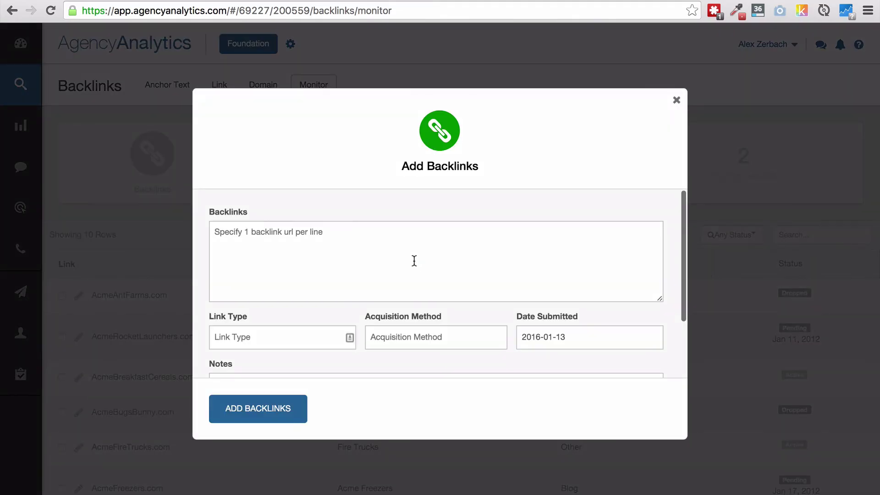
{"action": "scroll", "coordinate": [415, 262], "scroll_direction": "down", "scroll_amount": 2}
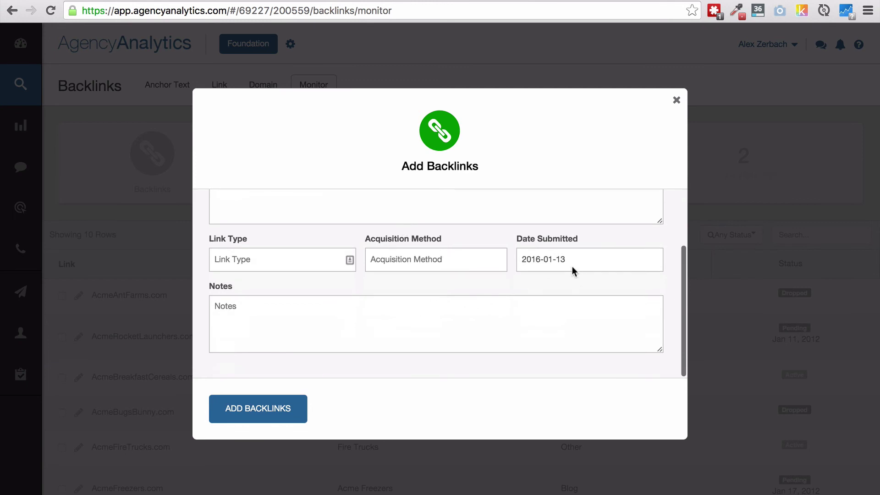
{"action": "scroll", "coordinate": [570, 269], "scroll_direction": "up", "scroll_amount": 3}
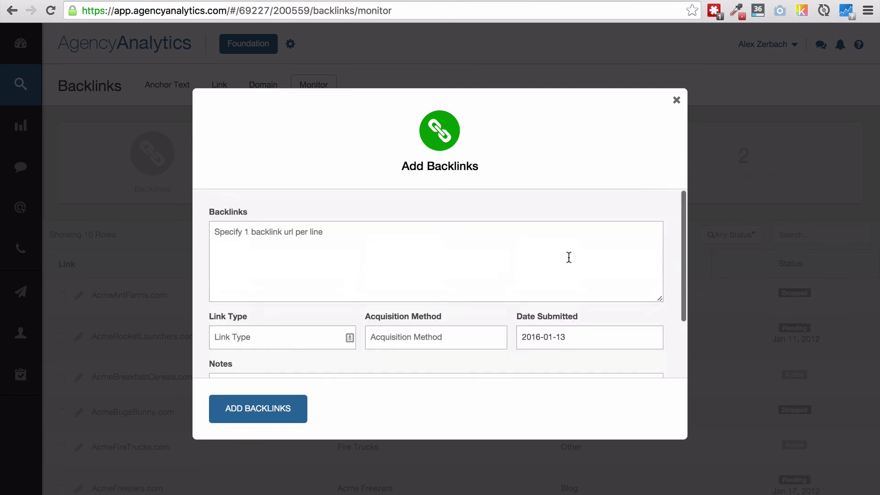
{"action": "left_click", "coordinate": [677, 100]}
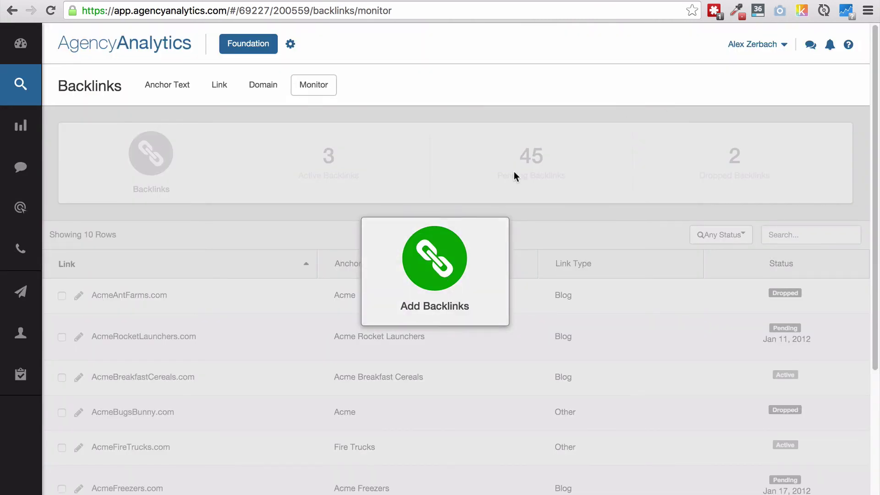
{"action": "left_click", "coordinate": [148, 92]}
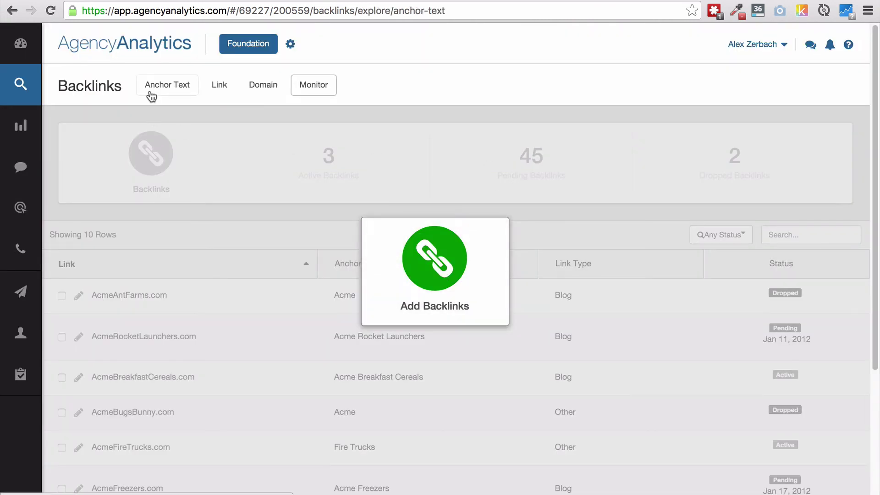
Open the campaign's Competition page, view the Add Competitors form, and close it without adding any
{"action": "mouse_move", "coordinate": [11, 129]}
{"action": "left_click", "coordinate": [56, 80]}
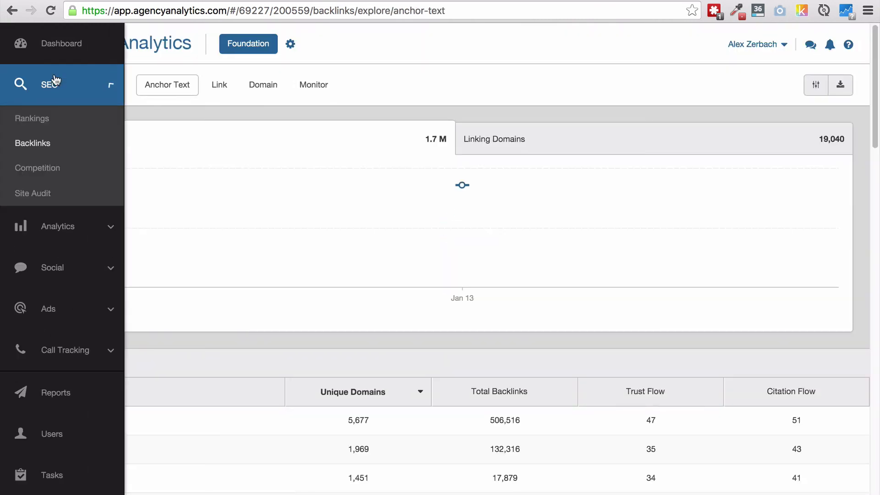
{"action": "left_click", "coordinate": [58, 168]}
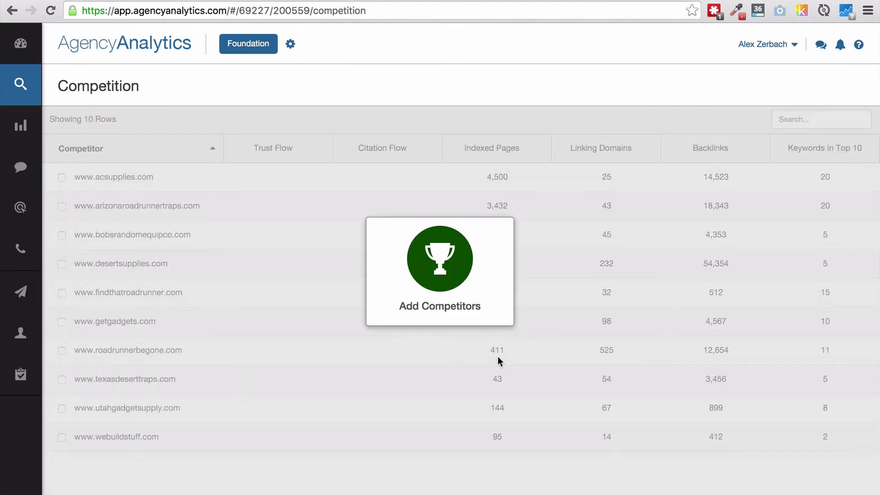
{"action": "left_click", "coordinate": [444, 274]}
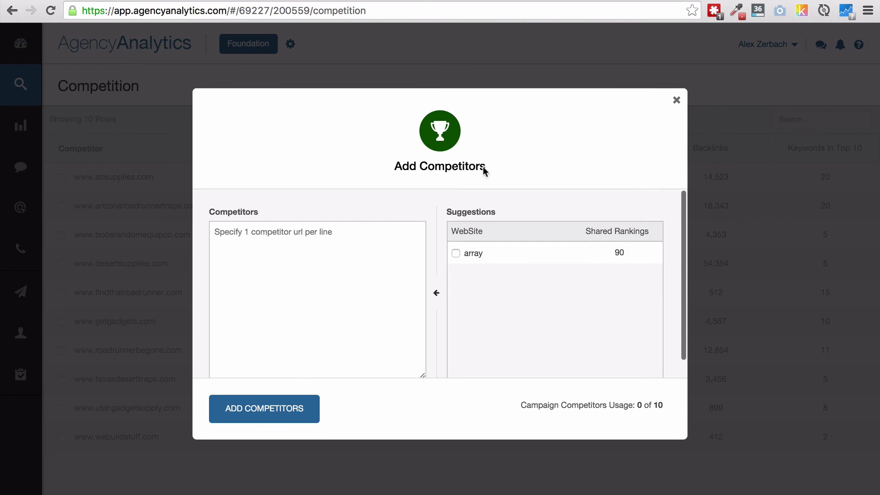
{"action": "left_click", "coordinate": [675, 106]}
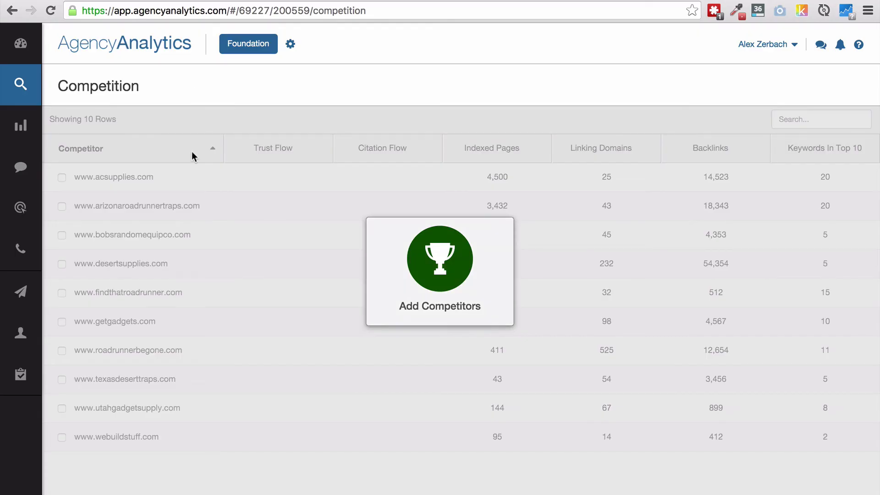
Open the campaign's Site Audit page and examine the crawl score and all the issue cards
{"action": "left_click", "coordinate": [26, 98]}
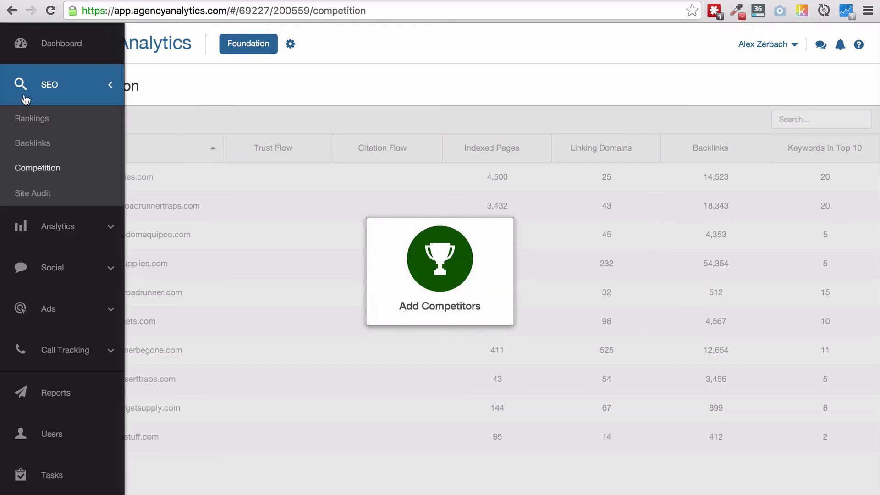
{"action": "left_click", "coordinate": [51, 202]}
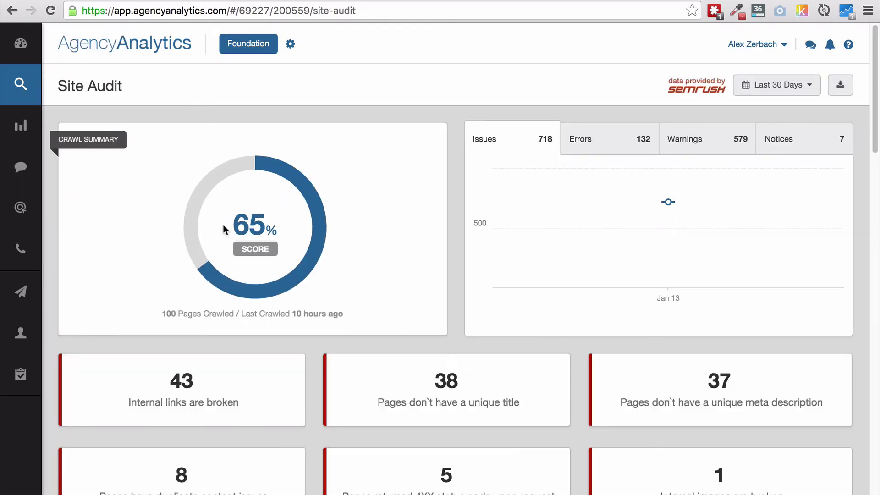
{"action": "scroll", "coordinate": [223, 238], "scroll_direction": "down", "scroll_amount": 2}
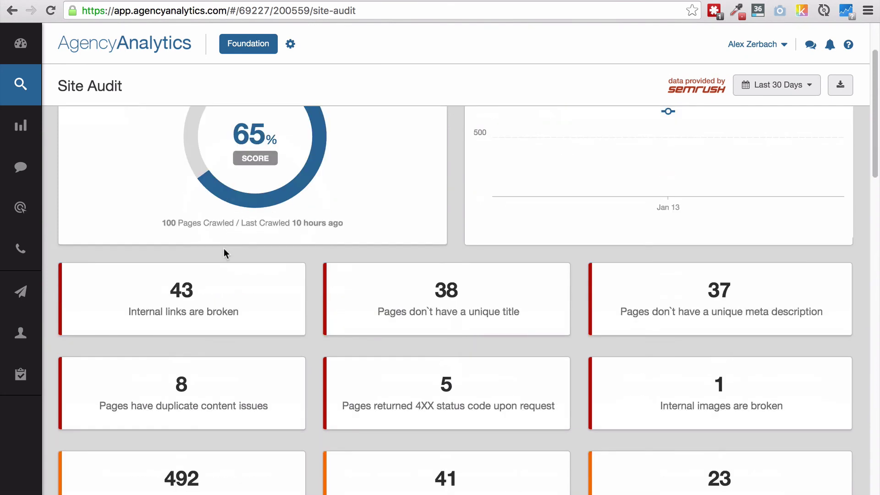
{"action": "scroll", "coordinate": [224, 249], "scroll_direction": "up", "scroll_amount": 2}
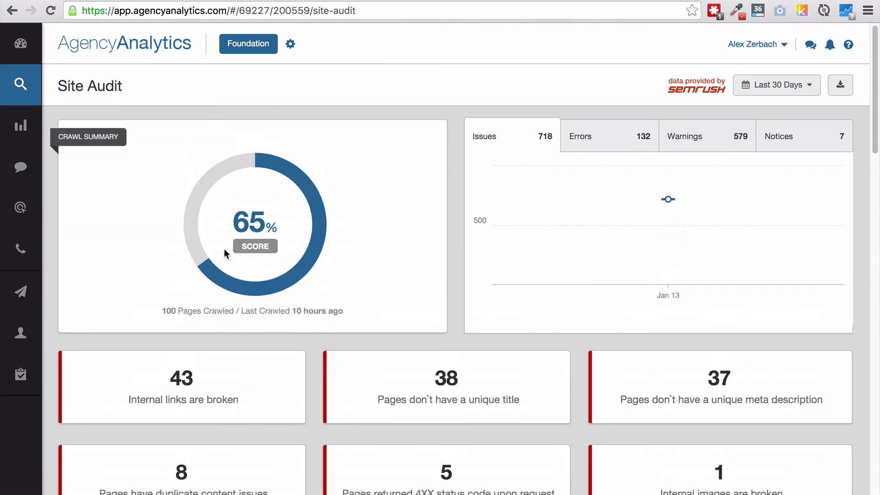
{"action": "scroll", "coordinate": [340, 344], "scroll_direction": "down", "scroll_amount": 3}
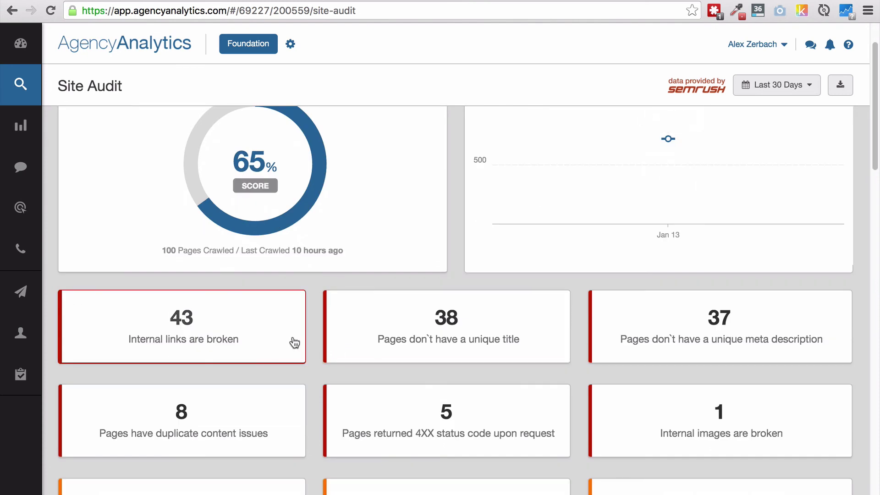
{"action": "scroll", "coordinate": [252, 337], "scroll_direction": "down", "scroll_amount": 7}
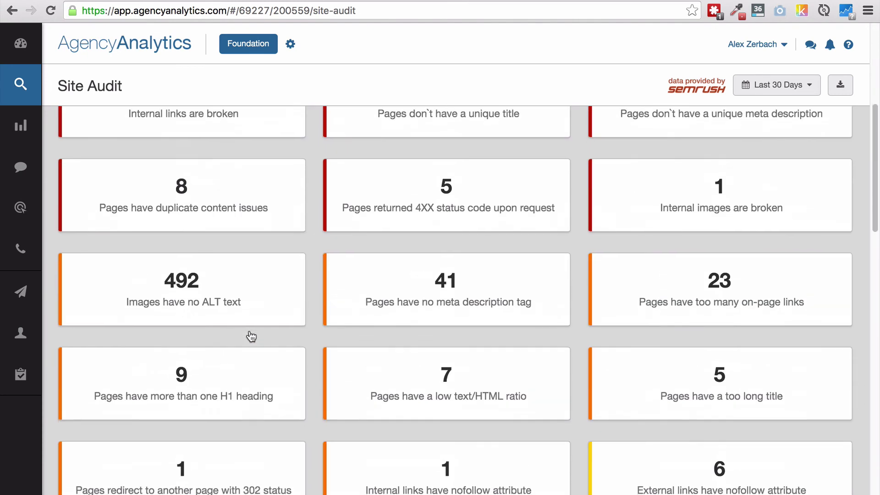
{"action": "scroll", "coordinate": [251, 337], "scroll_direction": "down", "scroll_amount": 2}
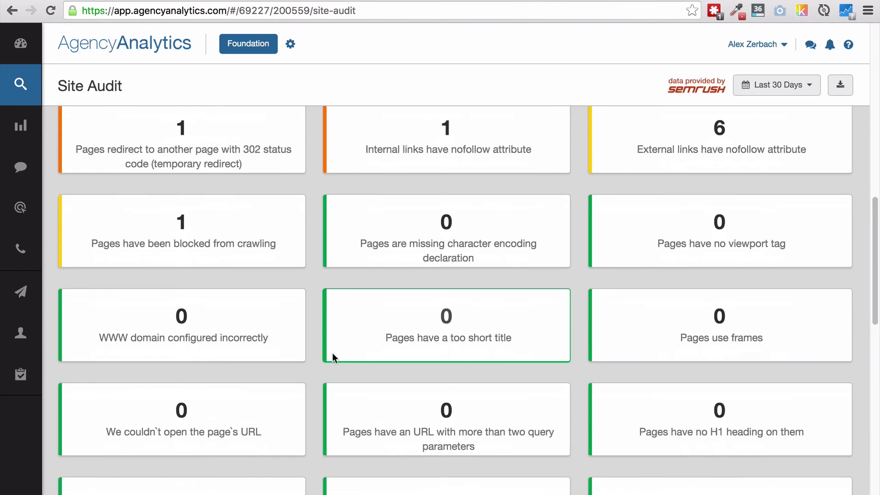
{"action": "scroll", "coordinate": [332, 353], "scroll_direction": "down", "scroll_amount": 6}
{"action": "scroll", "coordinate": [331, 353], "scroll_direction": "up", "scroll_amount": 6}
{"action": "scroll", "coordinate": [332, 357], "scroll_direction": "up", "scroll_amount": 15}
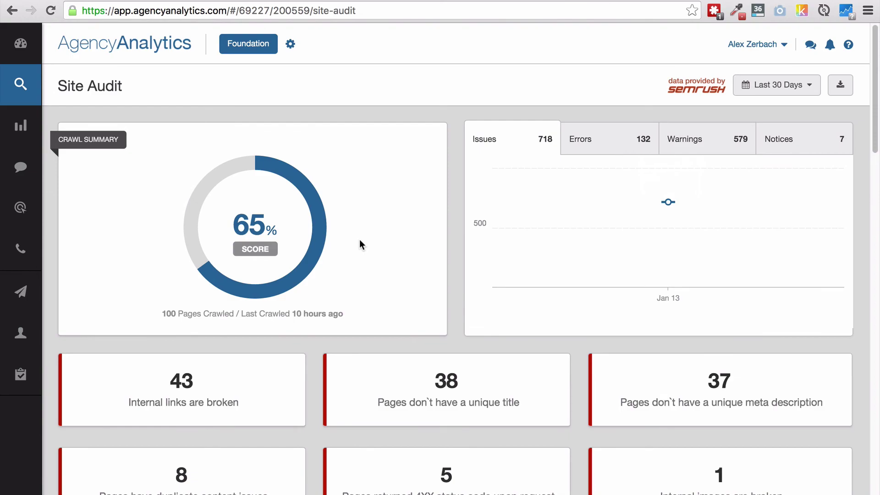
Open the site audit's list of broken internal links, look through the affected pages, and close it
{"action": "left_click", "coordinate": [223, 372]}
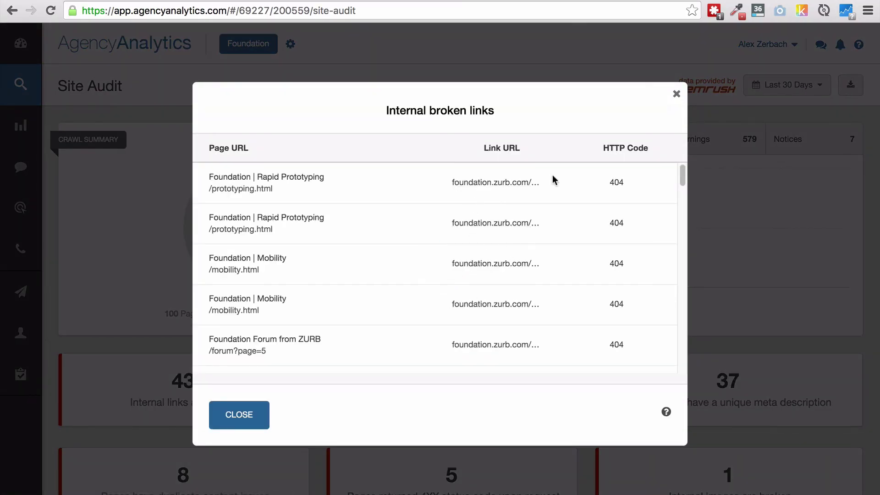
{"action": "scroll", "coordinate": [522, 192], "scroll_direction": "down", "scroll_amount": 3}
{"action": "scroll", "coordinate": [577, 220], "scroll_direction": "down", "scroll_amount": 10}
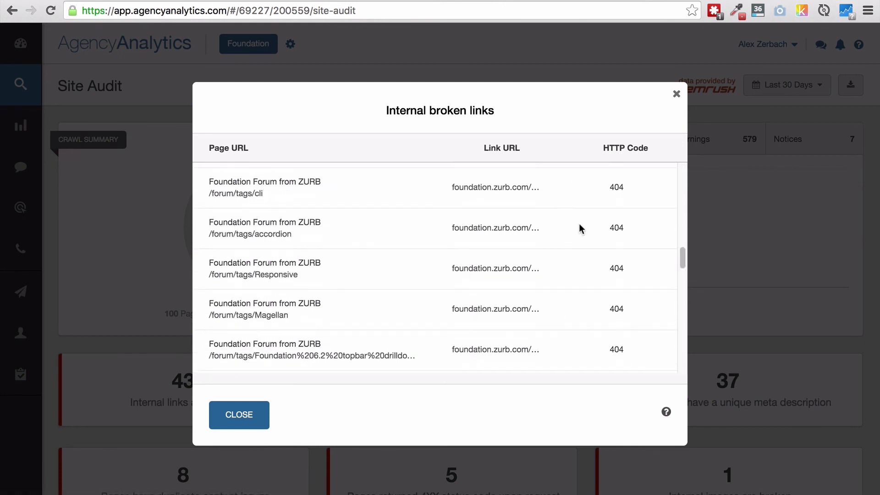
{"action": "left_click", "coordinate": [676, 94]}
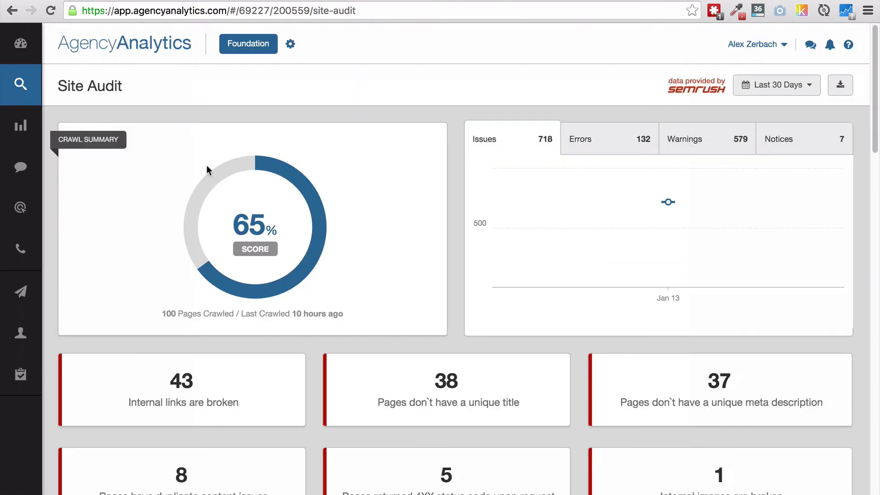
Look through the pages offered under the Analytics, Social, Ads and Call Tracking sections
{"action": "mouse_move", "coordinate": [28, 97]}
{"action": "left_click", "coordinate": [47, 117]}
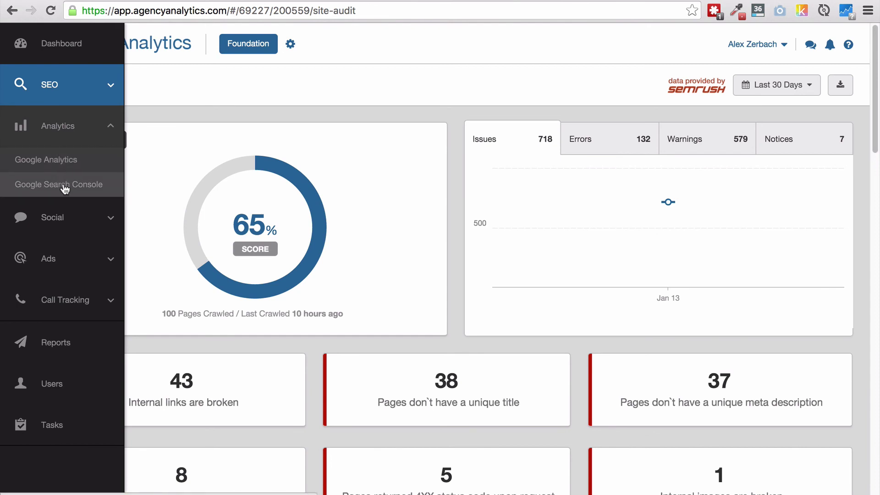
{"action": "left_click", "coordinate": [66, 217]}
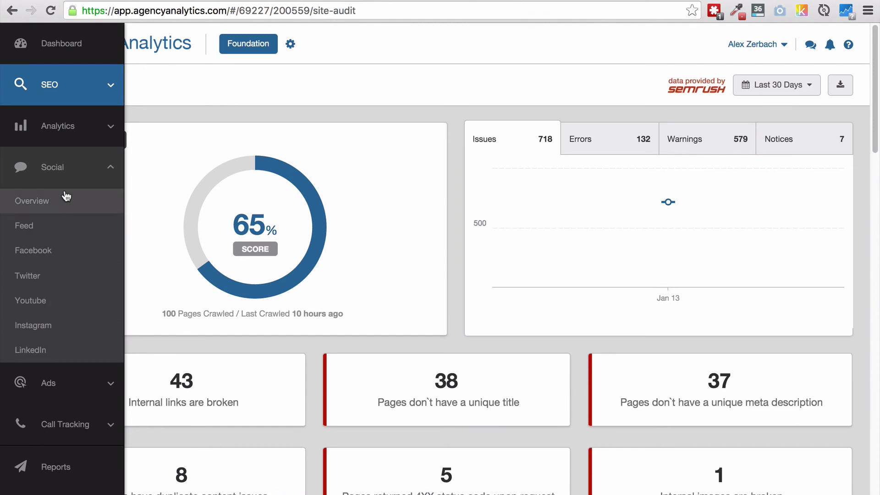
{"action": "left_click", "coordinate": [94, 384]}
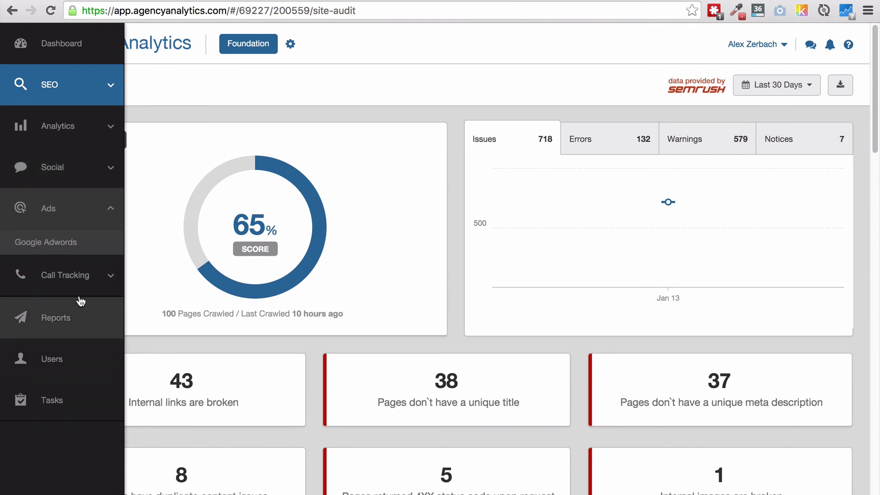
{"action": "left_click", "coordinate": [79, 268]}
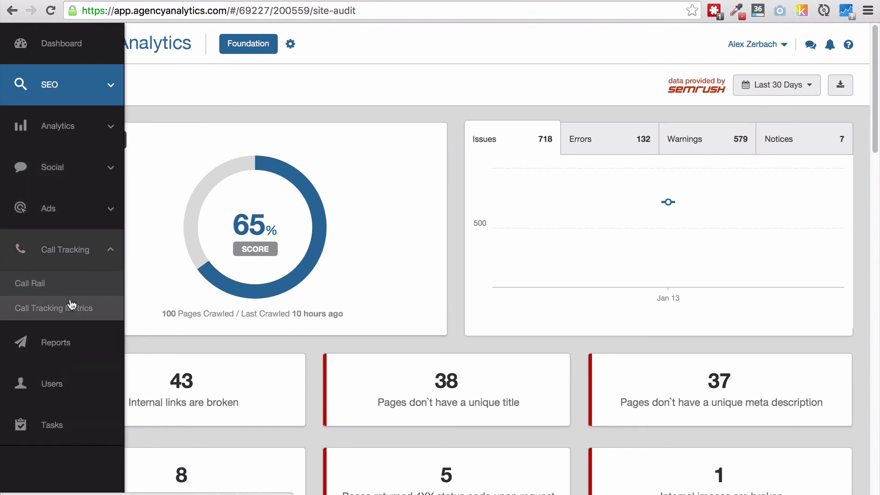
Open the campaign's Reports page, look through the new scheduled report form and its PDF preview, and close it without saving
{"action": "left_click", "coordinate": [66, 348]}
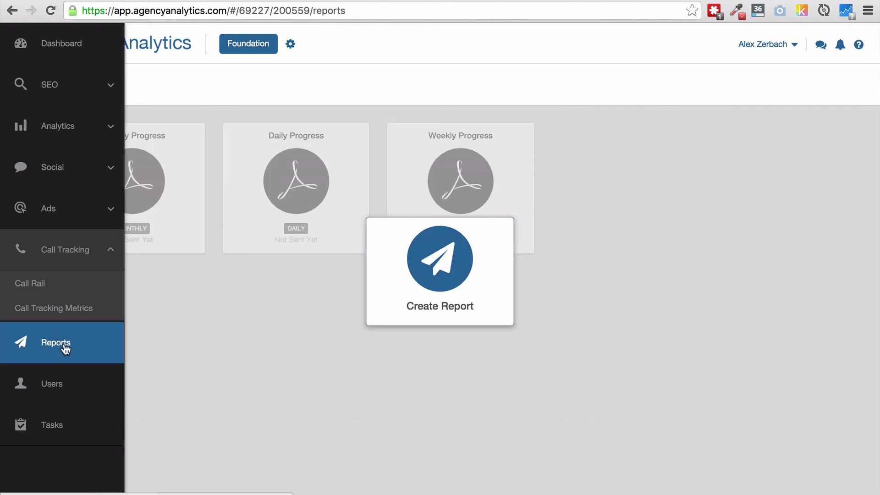
{"action": "left_click", "coordinate": [457, 276]}
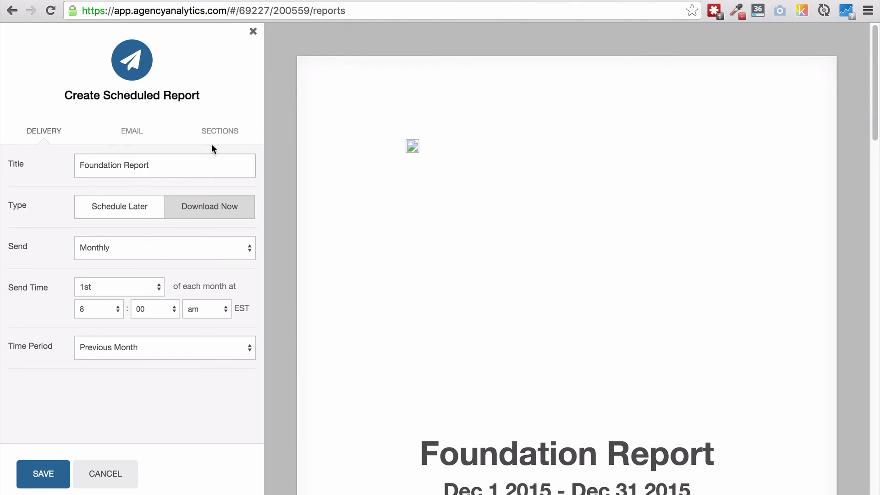
{"action": "scroll", "coordinate": [566, 216], "scroll_direction": "down", "scroll_amount": 10}
{"action": "scroll", "coordinate": [531, 257], "scroll_direction": "down", "scroll_amount": 10}
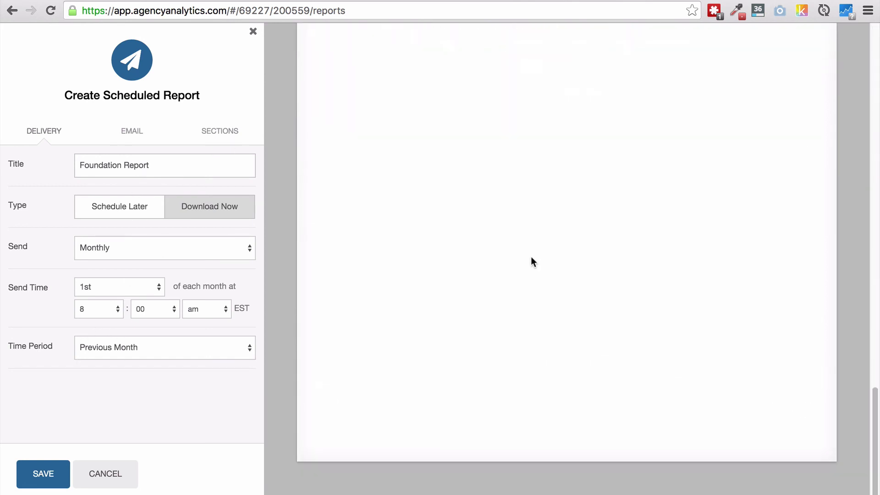
{"action": "scroll", "coordinate": [532, 258], "scroll_direction": "up", "scroll_amount": 15}
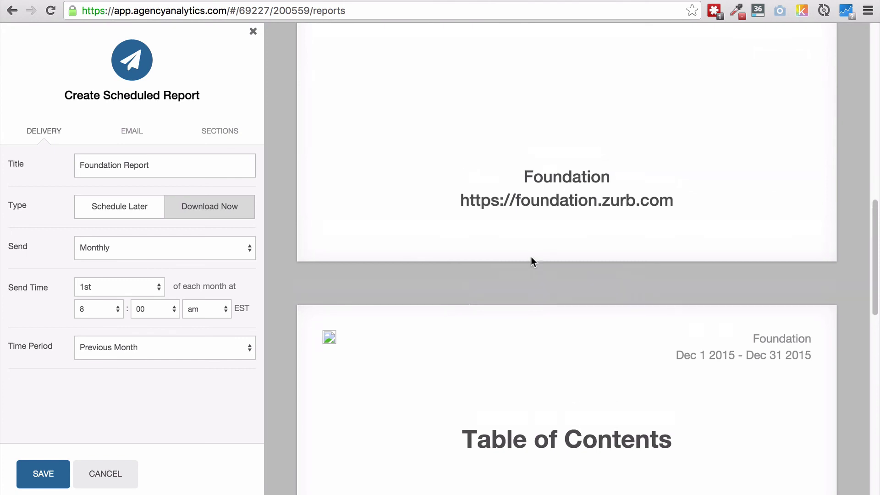
{"action": "scroll", "coordinate": [532, 257], "scroll_direction": "up", "scroll_amount": 2}
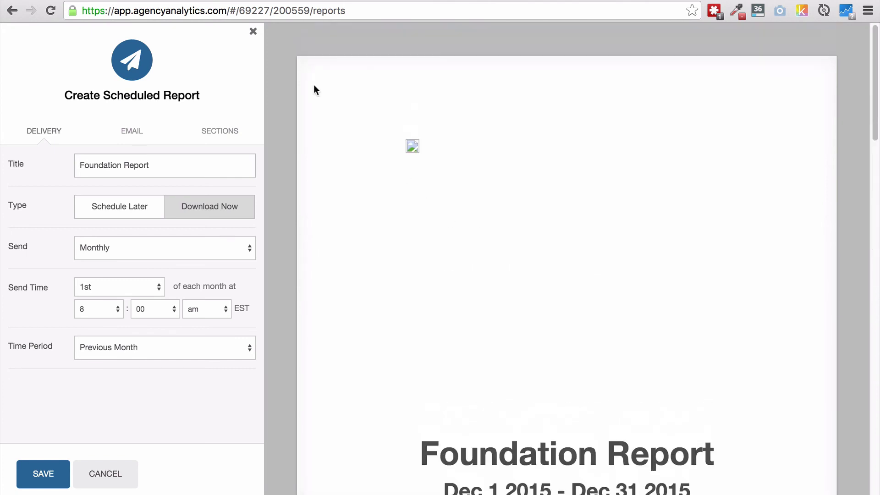
{"action": "left_click", "coordinate": [252, 34]}
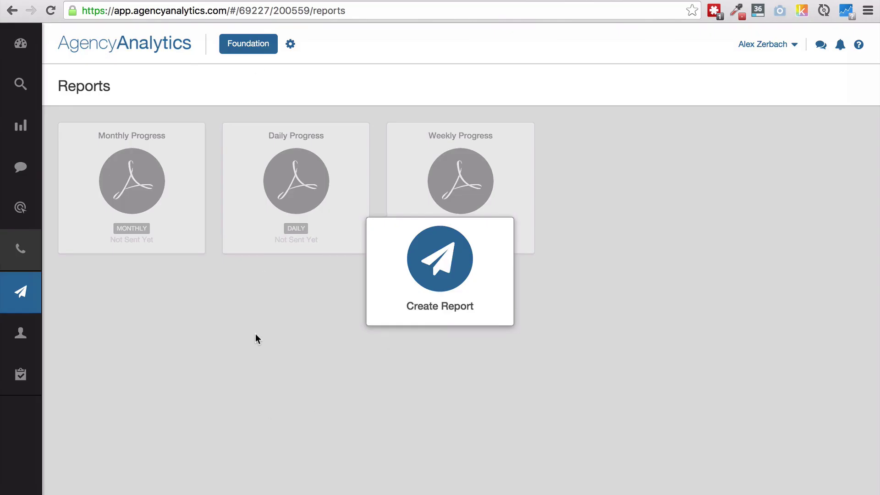
Open the campaign's Users page, view the form for creating a client, and close it without adding a user
{"action": "mouse_move", "coordinate": [15, 294]}
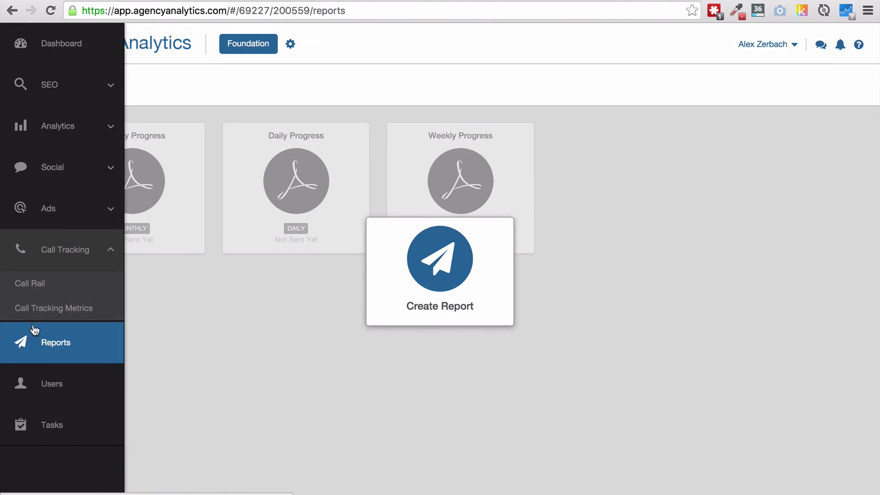
{"action": "left_click", "coordinate": [57, 385]}
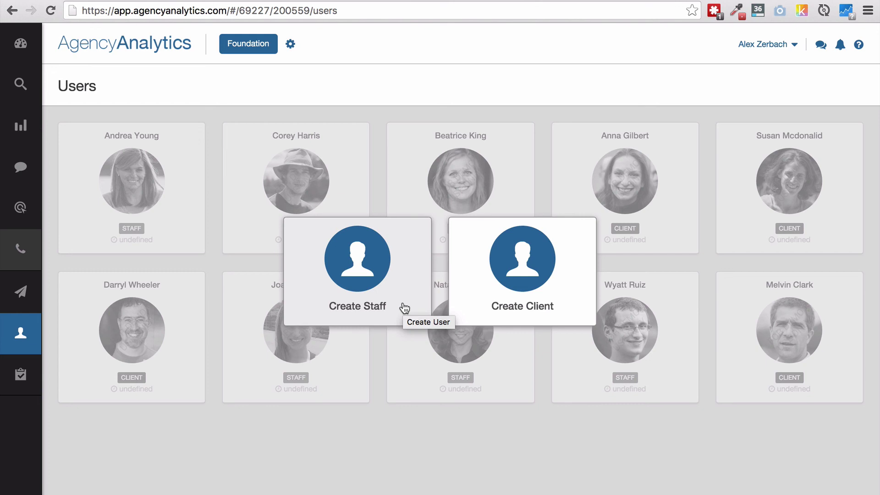
{"action": "left_click", "coordinate": [485, 304]}
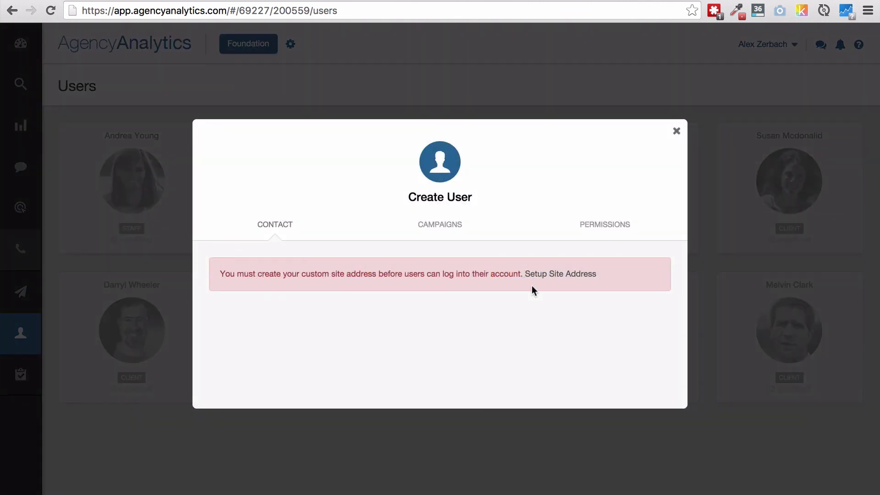
{"action": "left_click", "coordinate": [676, 132]}
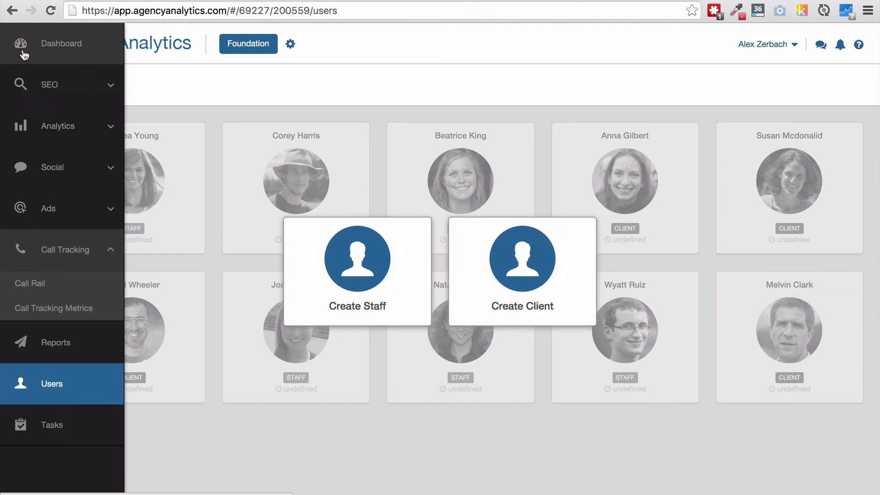
Open the campaign's Dashboard, view the Labs tools offered in Ahrefs, and return to the AgencyAnalytics dashboard's backlinks widget
{"action": "left_click", "coordinate": [23, 55]}
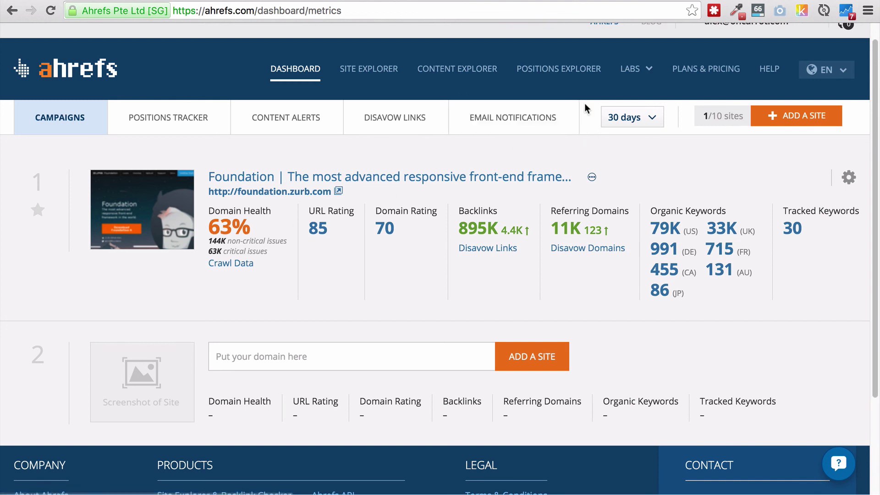
{"action": "left_click", "coordinate": [647, 71]}
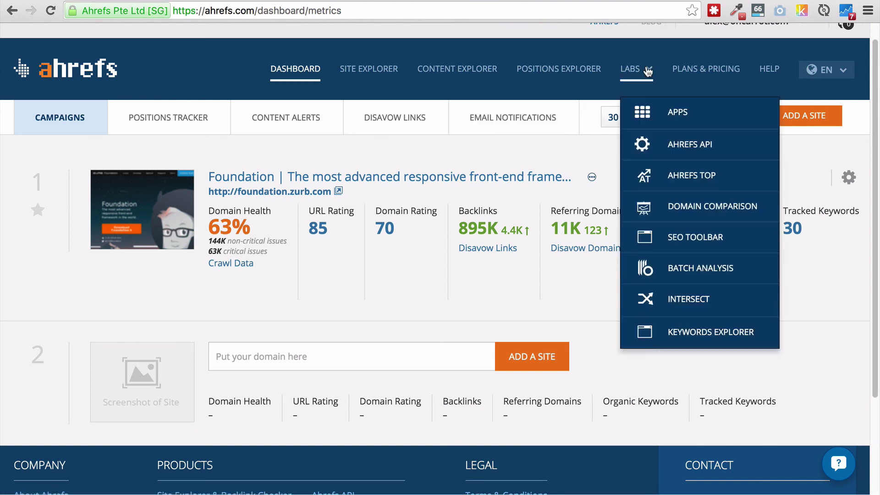
{"action": "left_click", "coordinate": [648, 71]}
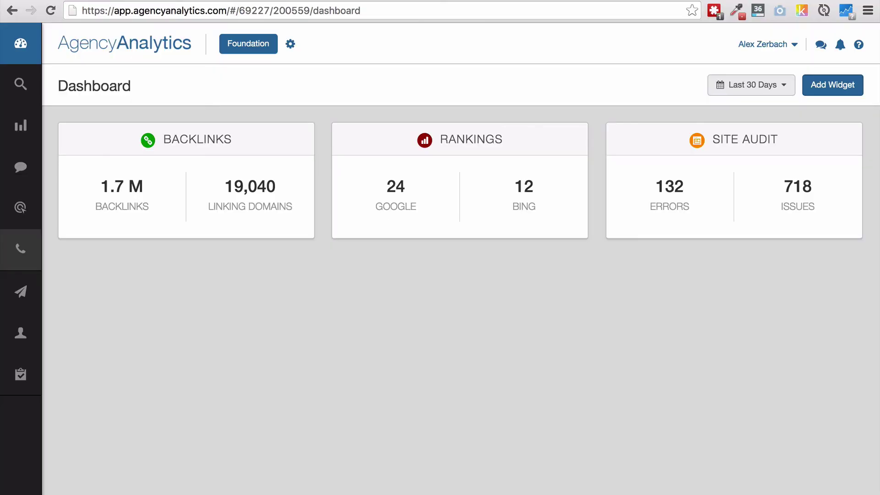
{"action": "mouse_move", "coordinate": [255, 213]}
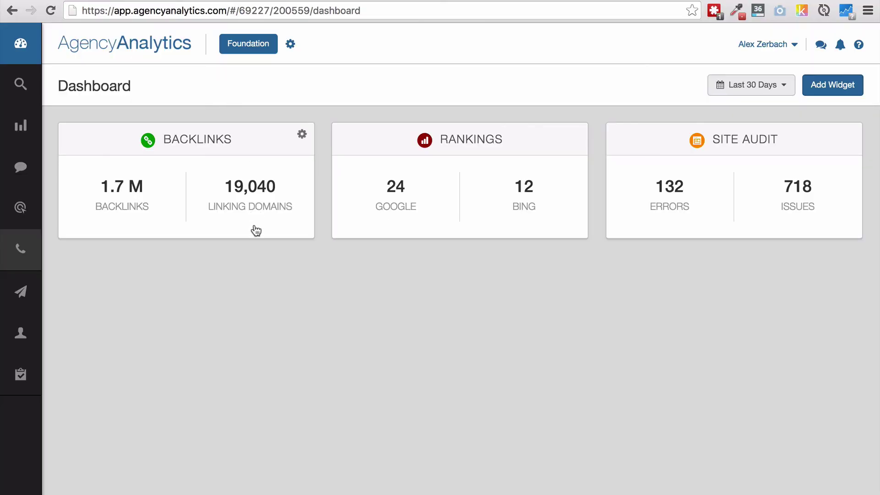